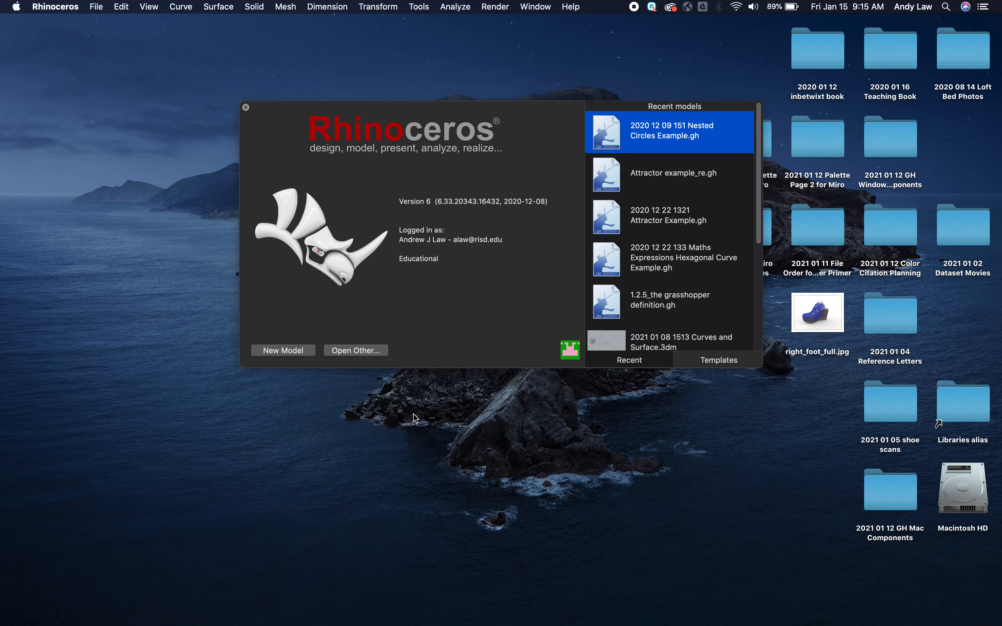
Create a new model and reposition the Grasshopper window over the viewports, slightly higher on the screen.
left_click(310, 353)
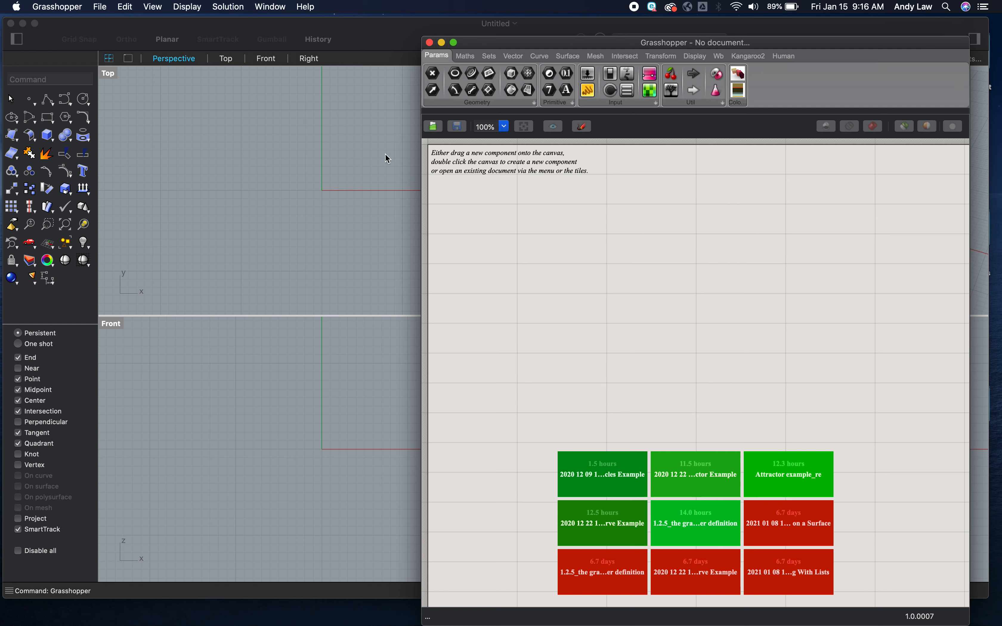
left_click_drag(492, 43, 504, 22)
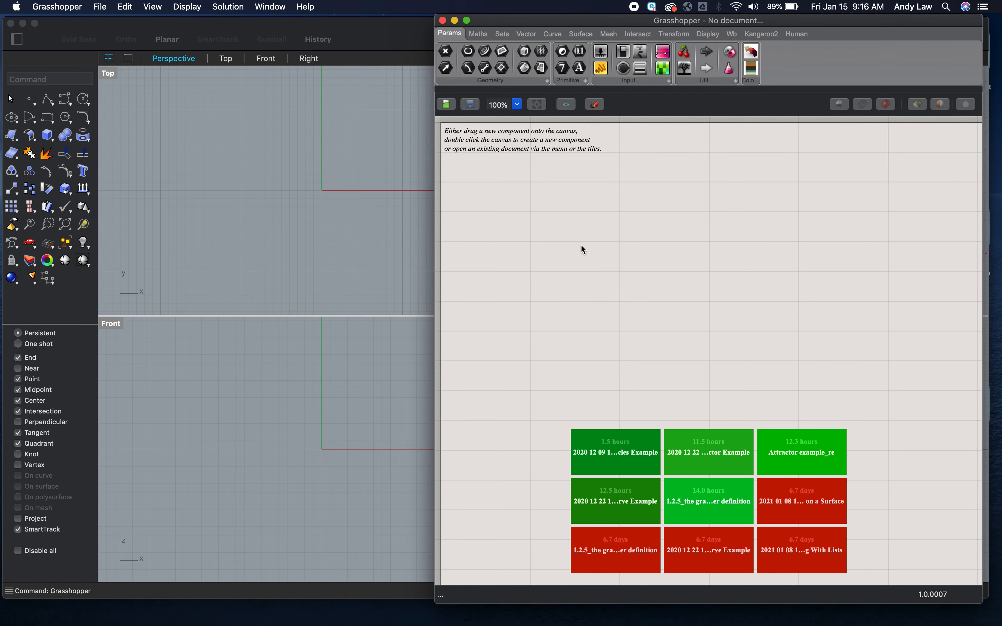
double_click(649, 267)
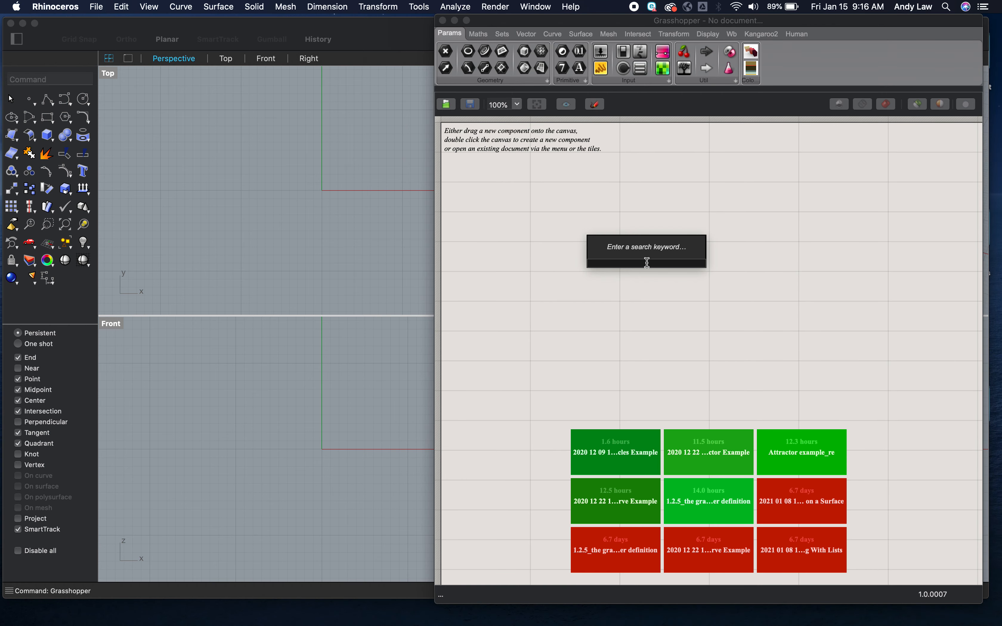
type("circle")
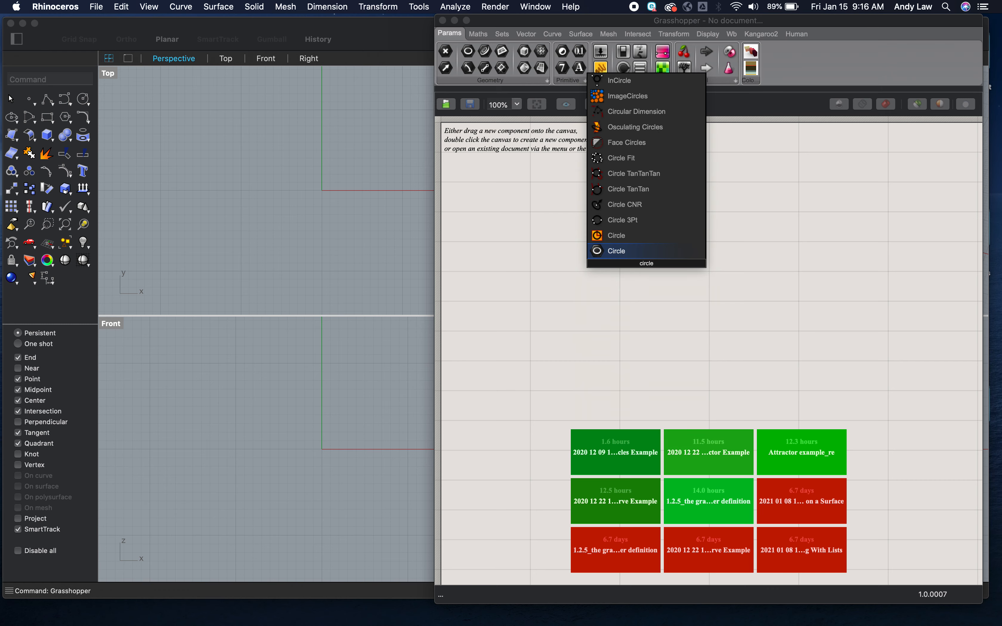
key("Return")
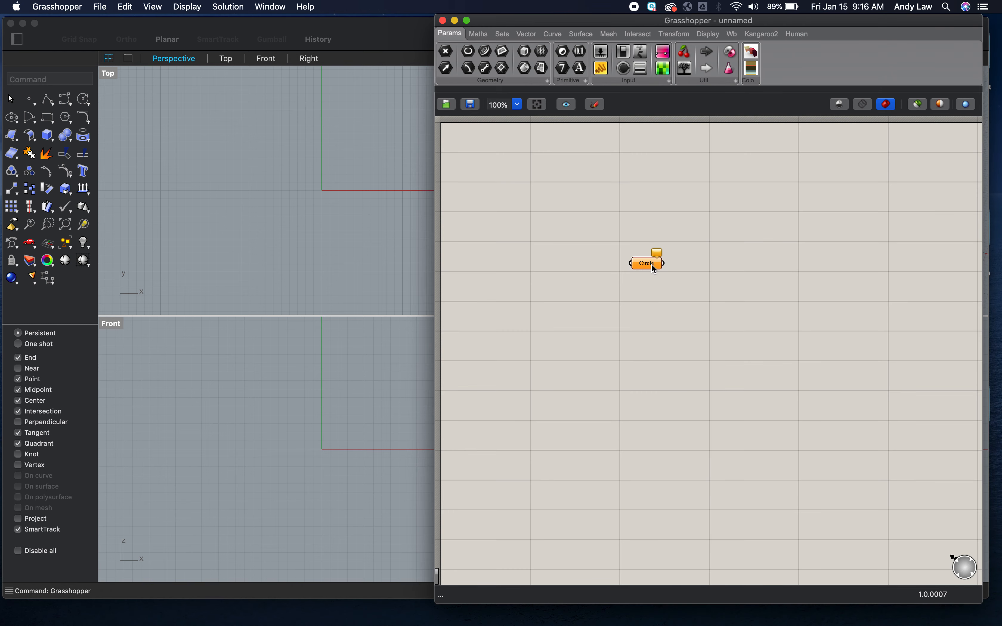
left_click_drag(652, 266, 616, 258)
key("BackSpace")
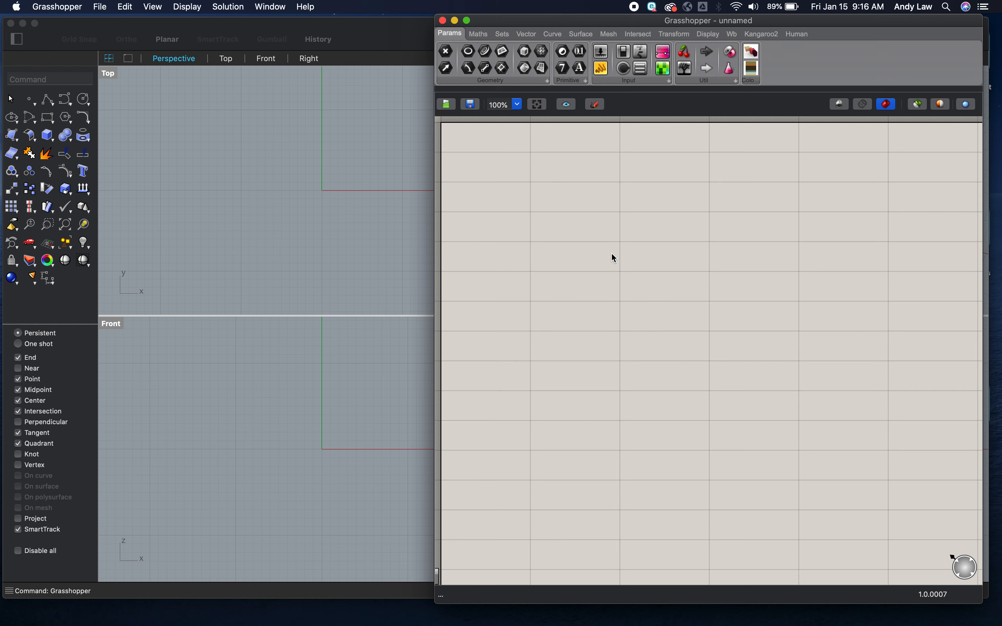
Search the component library for circle and place a Circle CNR component on the canvas.
double_click(613, 253)
type("cir")
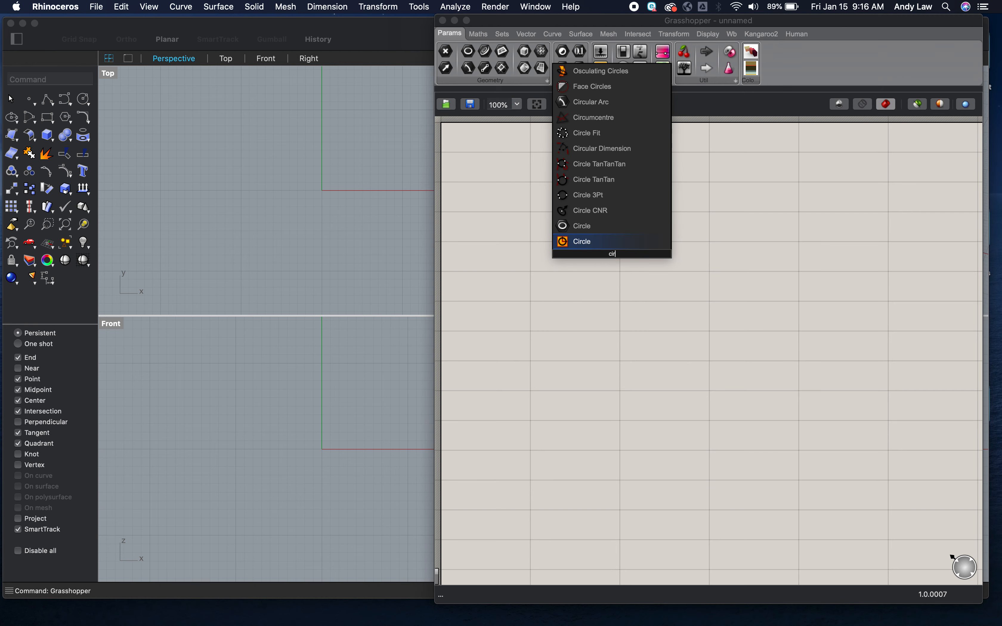
type("cle")
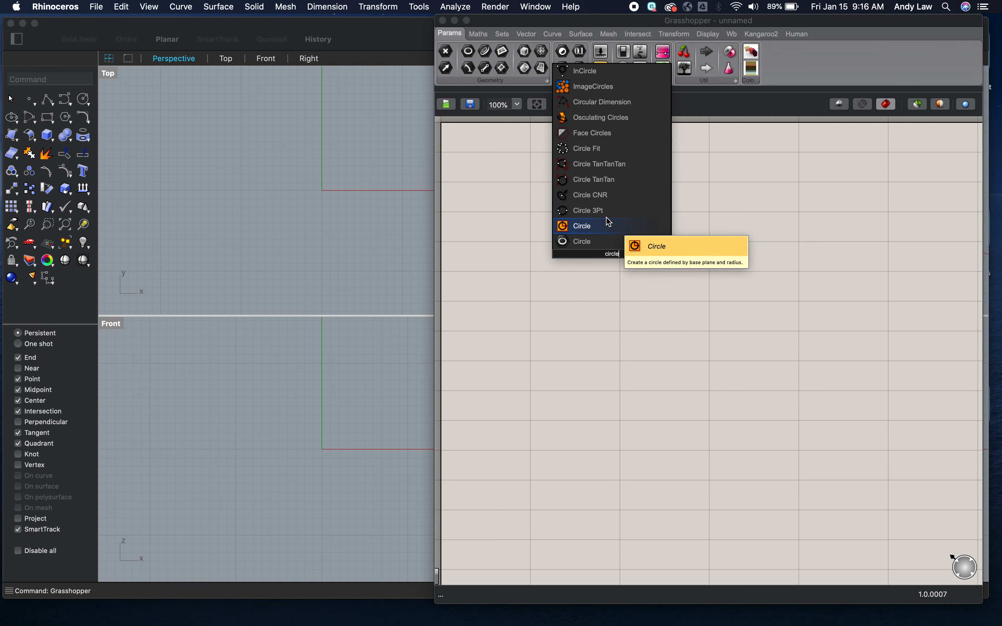
left_click(607, 198)
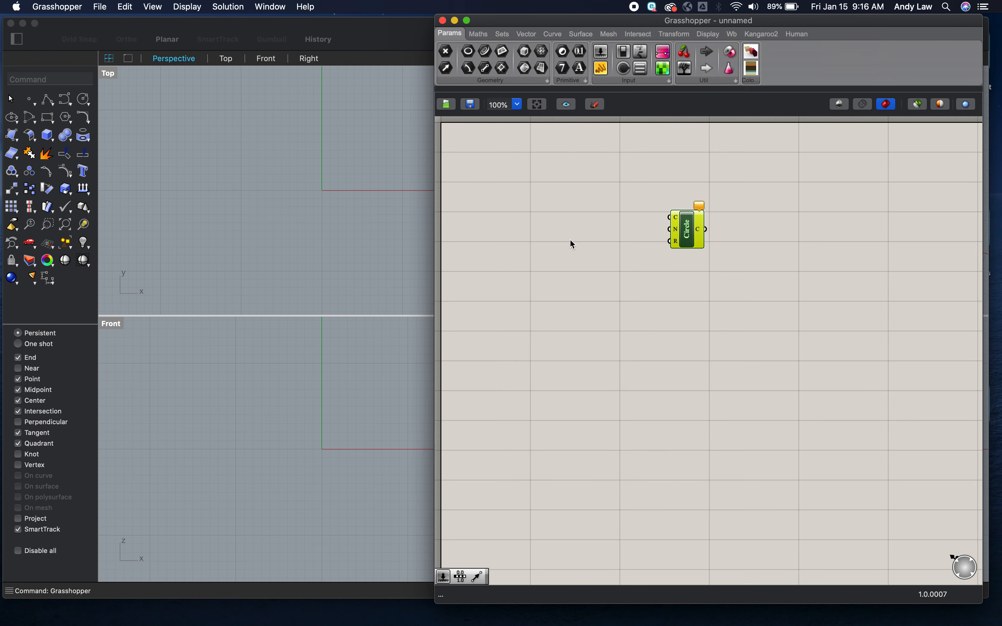
Add a Construct Point component before the Circle CNR component and connect its Pt output to the circle's centre input (C).
right_click_drag(386, 185, 343, 204)
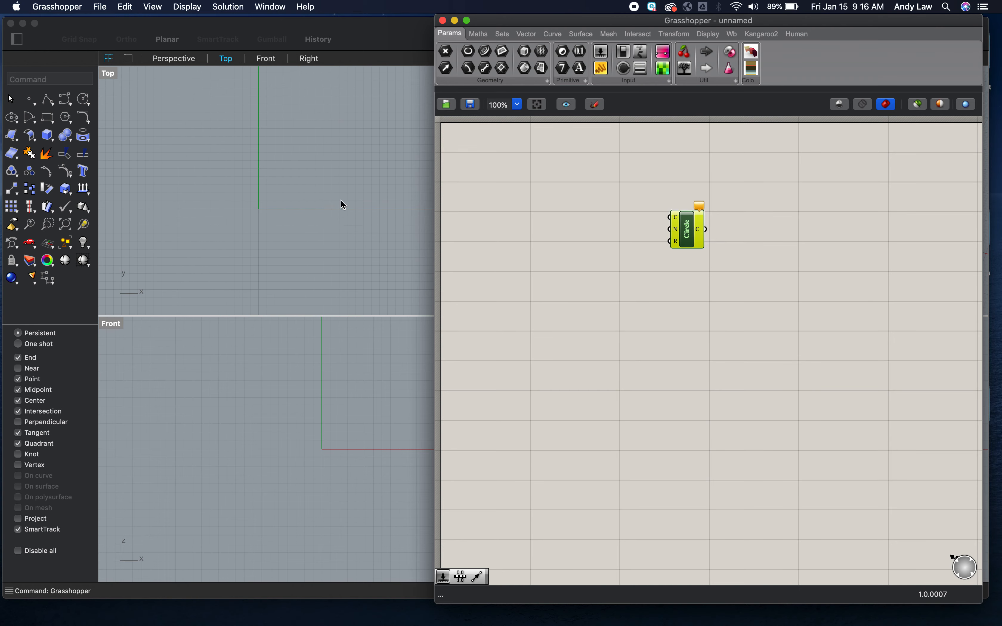
double_click(589, 201)
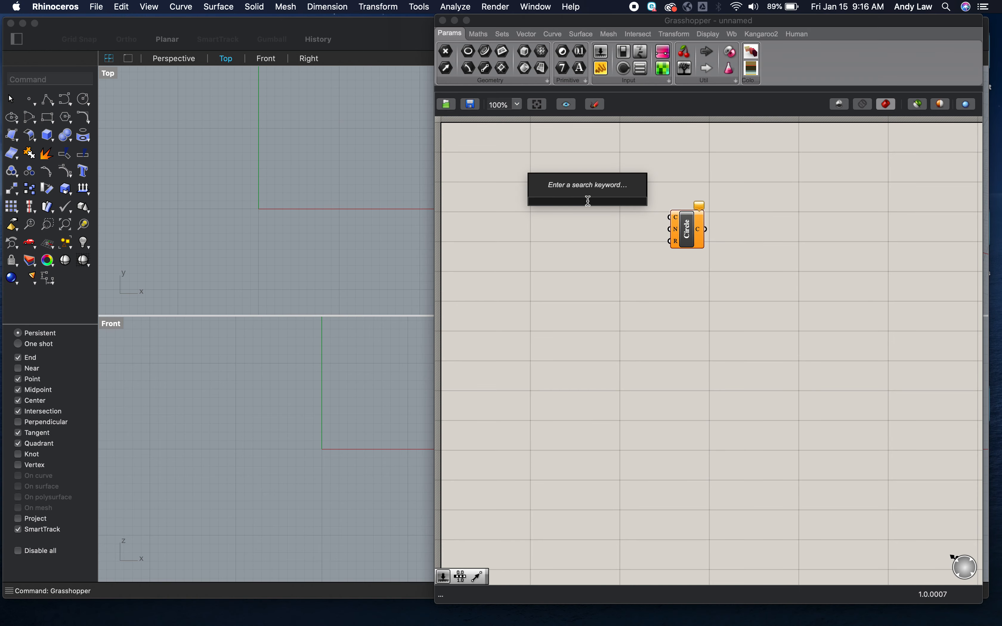
type("xyz")
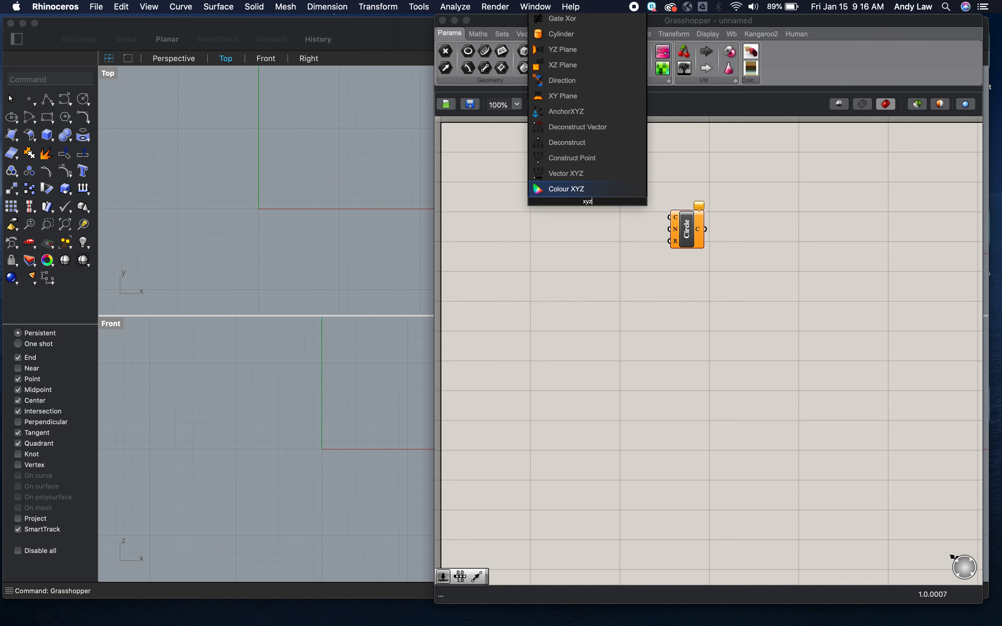
left_click(586, 162)
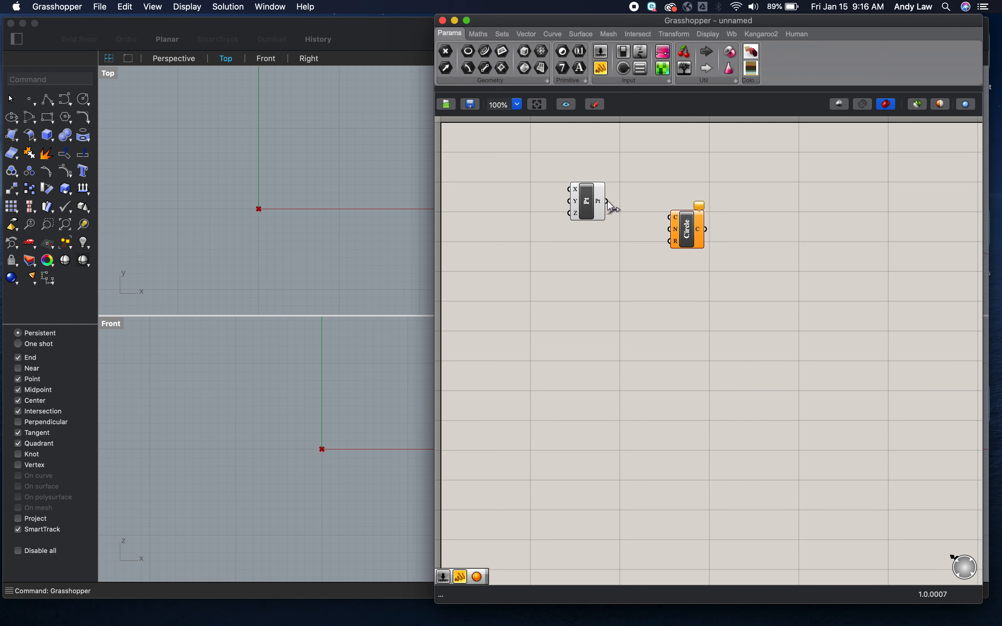
left_click_drag(607, 201, 670, 218)
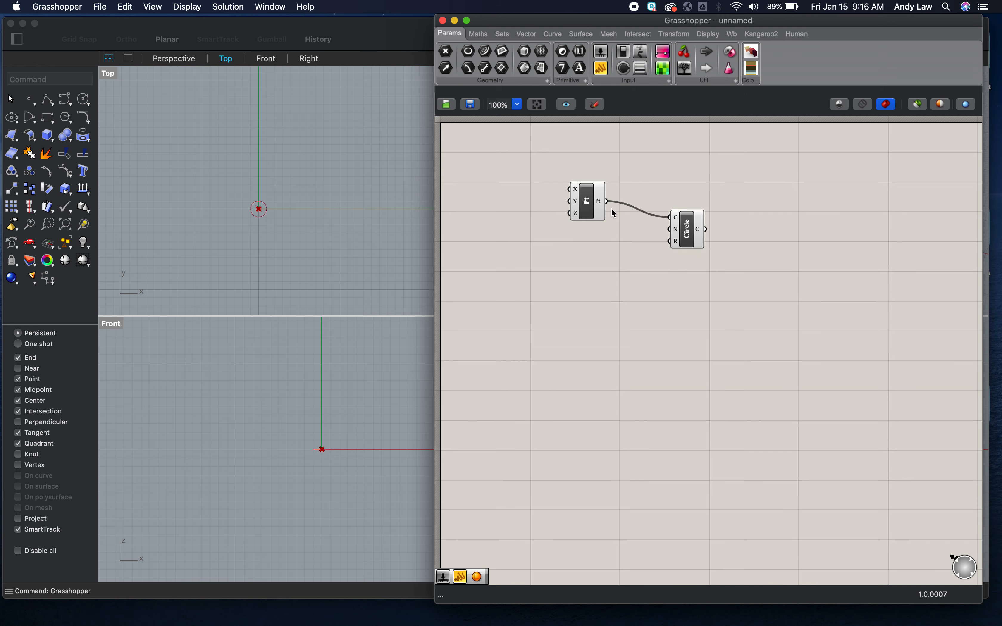
left_click_drag(588, 207, 589, 219)
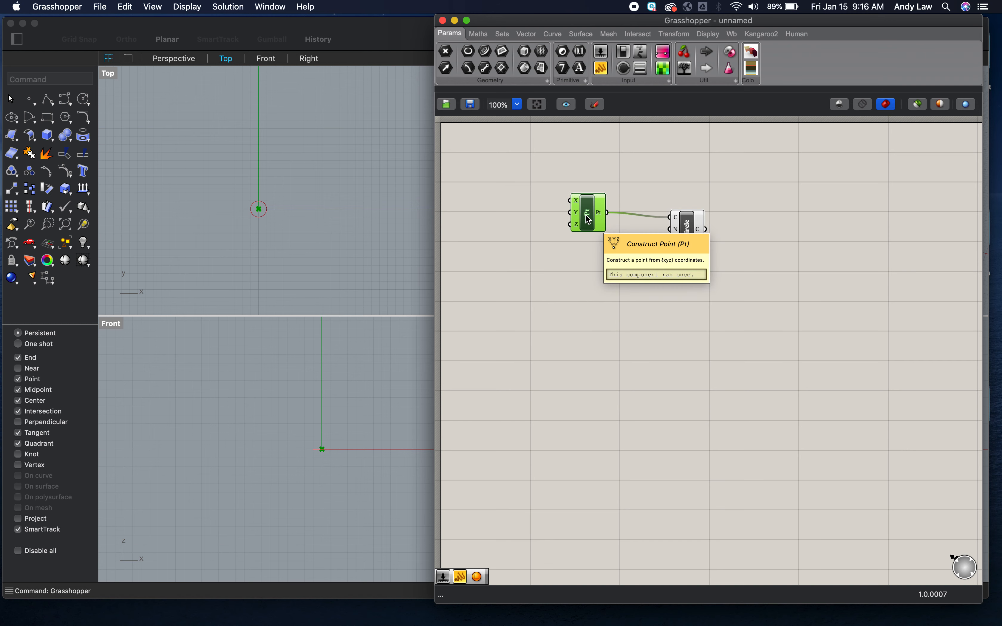
left_click(628, 268)
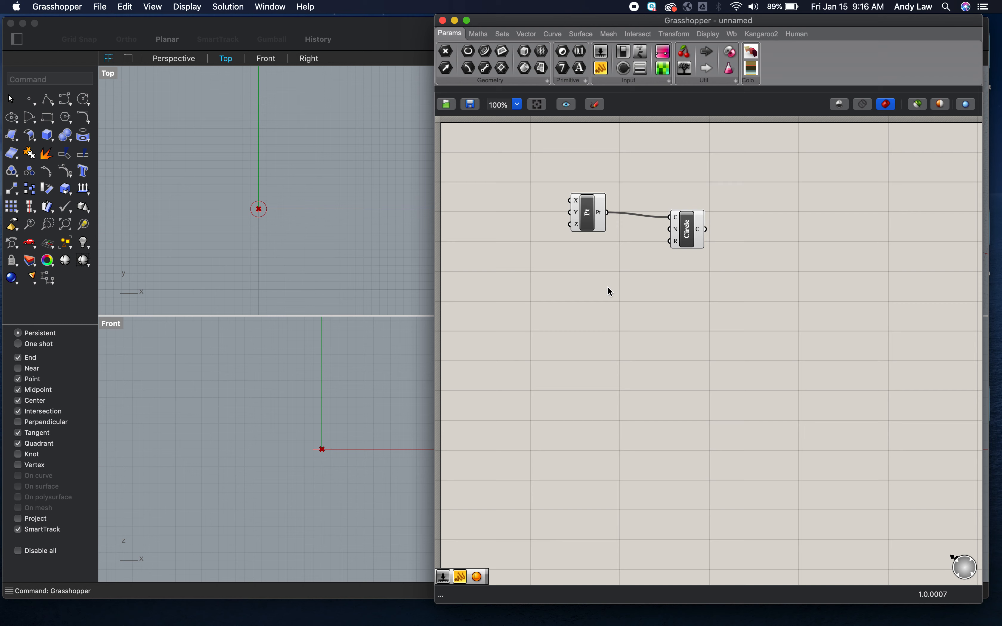
Add a number slider with value 200 and connect it to the normal input (N) of the Circle CNR component.
double_click(556, 282)
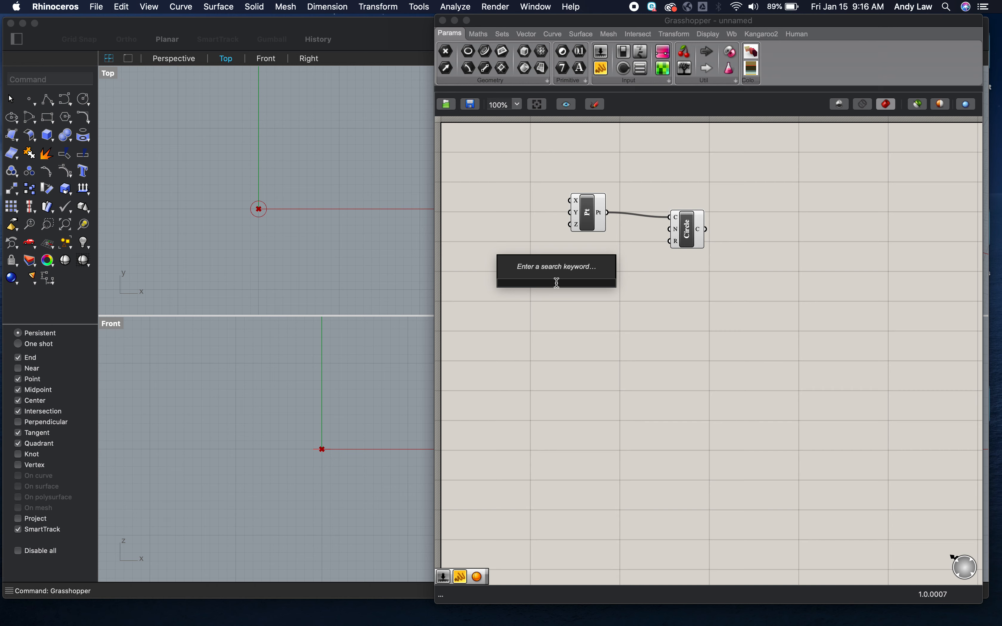
type("200")
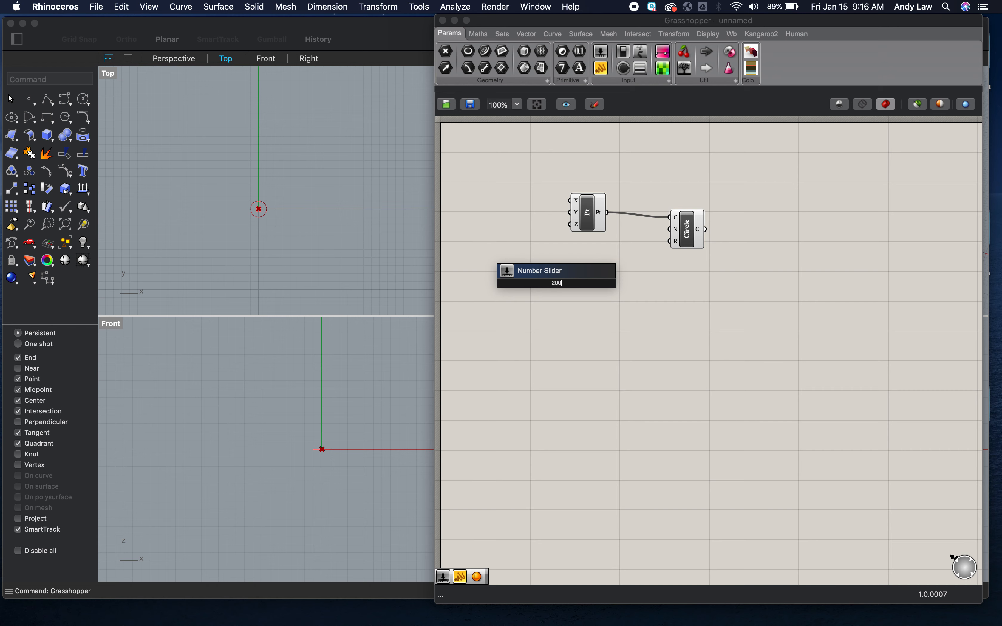
key("Return")
left_click_drag(573, 285, 670, 229)
mouse_move(704, 209)
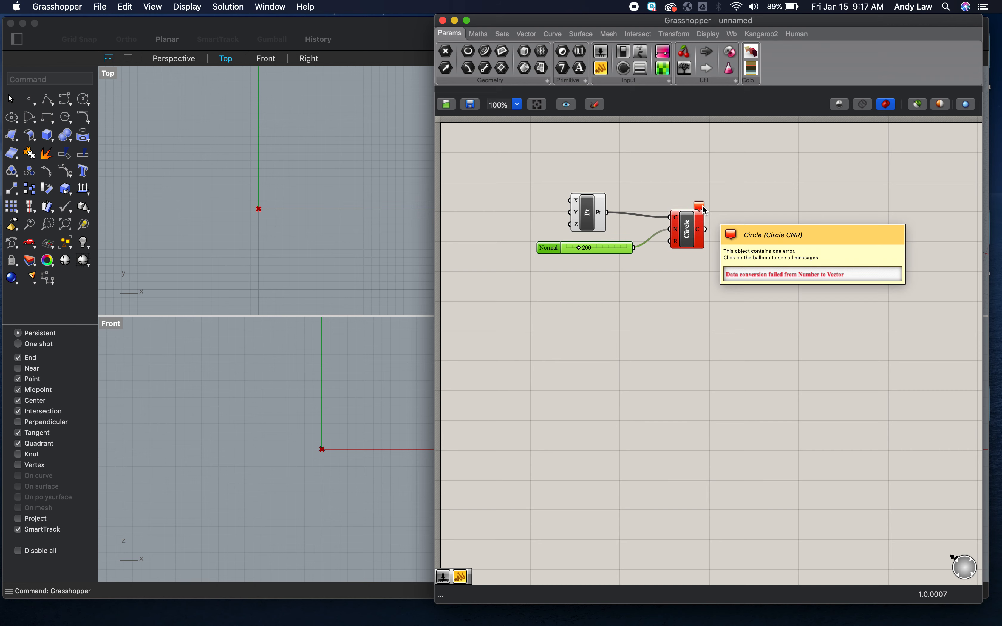
Connect the 200 slider to the circle's radius input (R) and disconnect it from the normal input (N).
left_click_drag(635, 248, 669, 242, "shift")
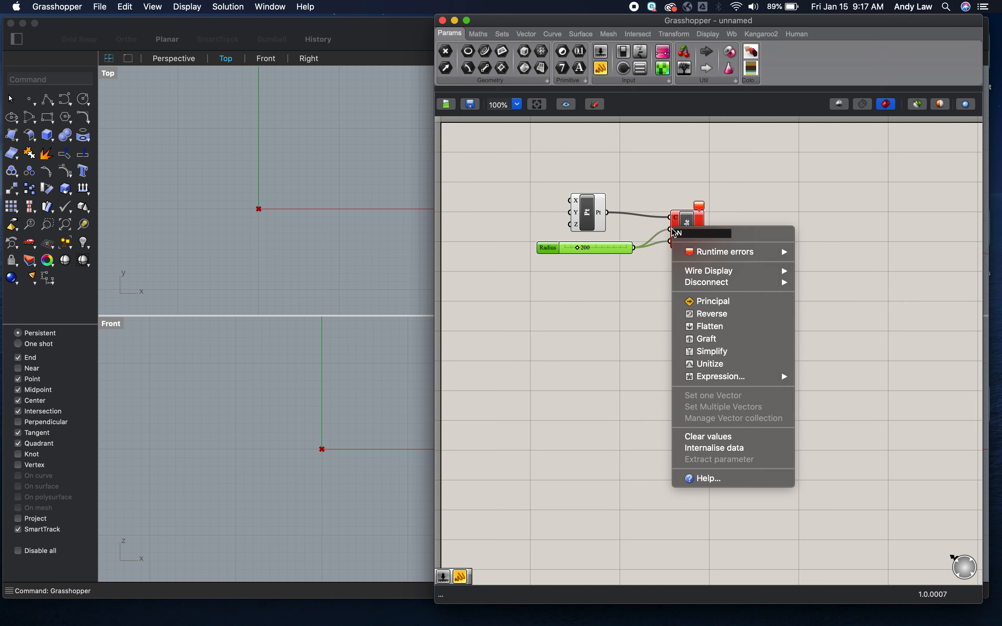
right_click(672, 230)
mouse_move(777, 282)
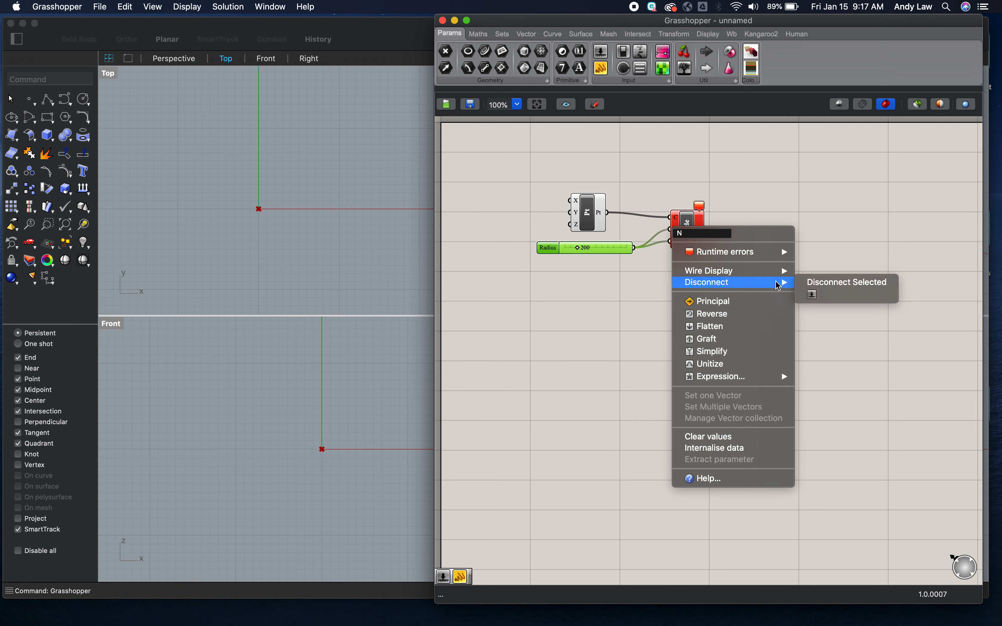
left_click(809, 283)
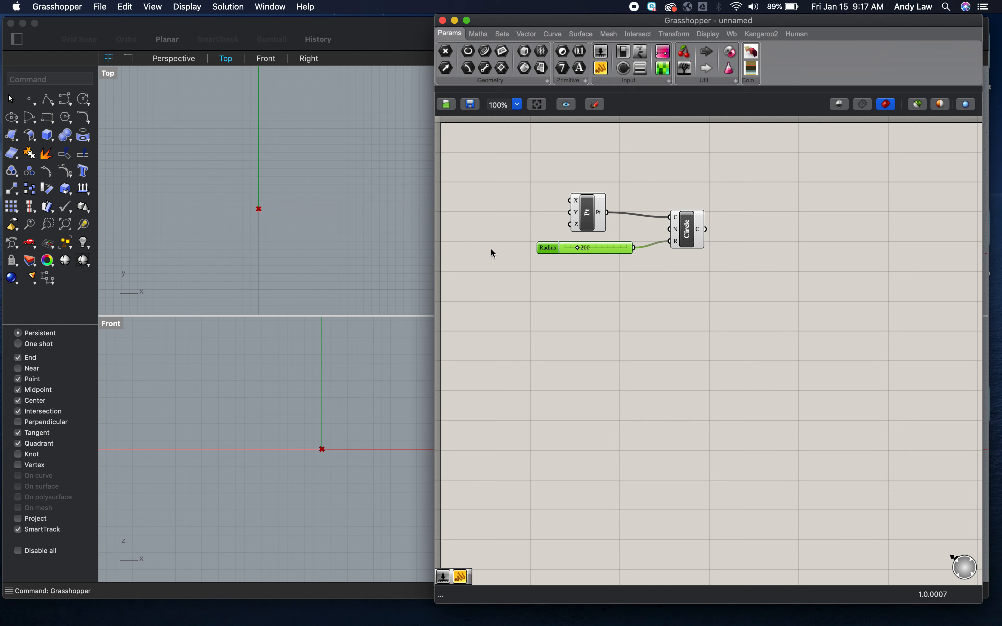
Set the radius slider to 161 with the whole circle in view in the Top viewport.
left_click(358, 241)
scroll(365, 230, "left", 5)
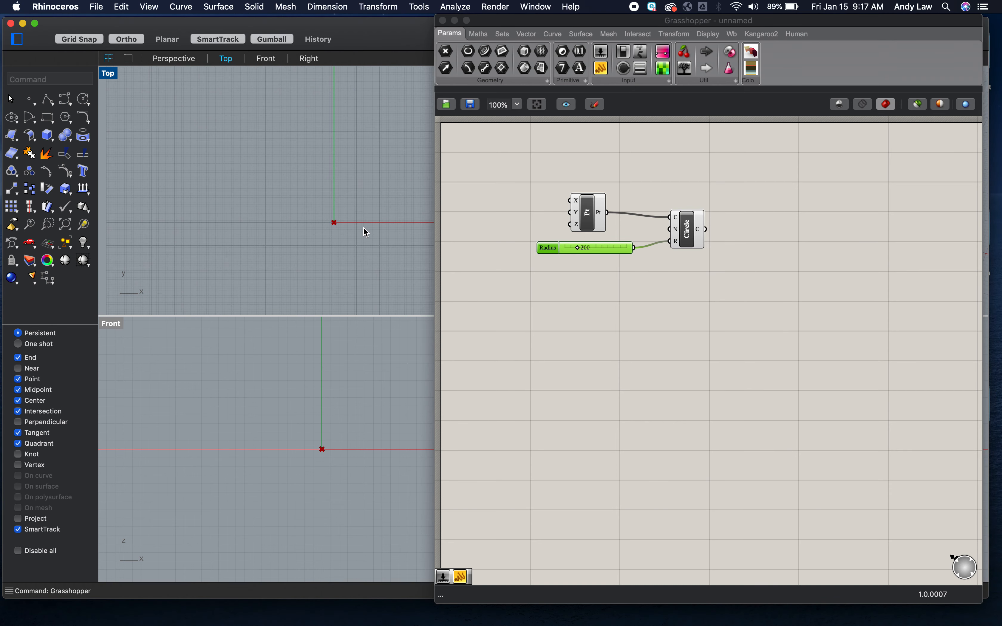
scroll(366, 233, "down", 10)
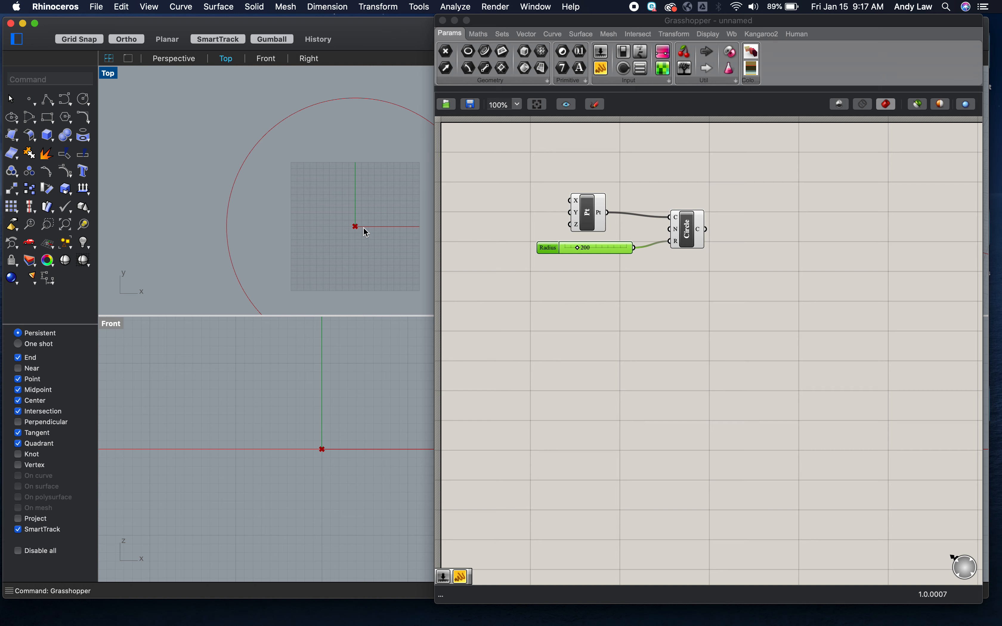
right_click_drag(363, 225, 281, 186)
scroll(282, 192, "down", 2)
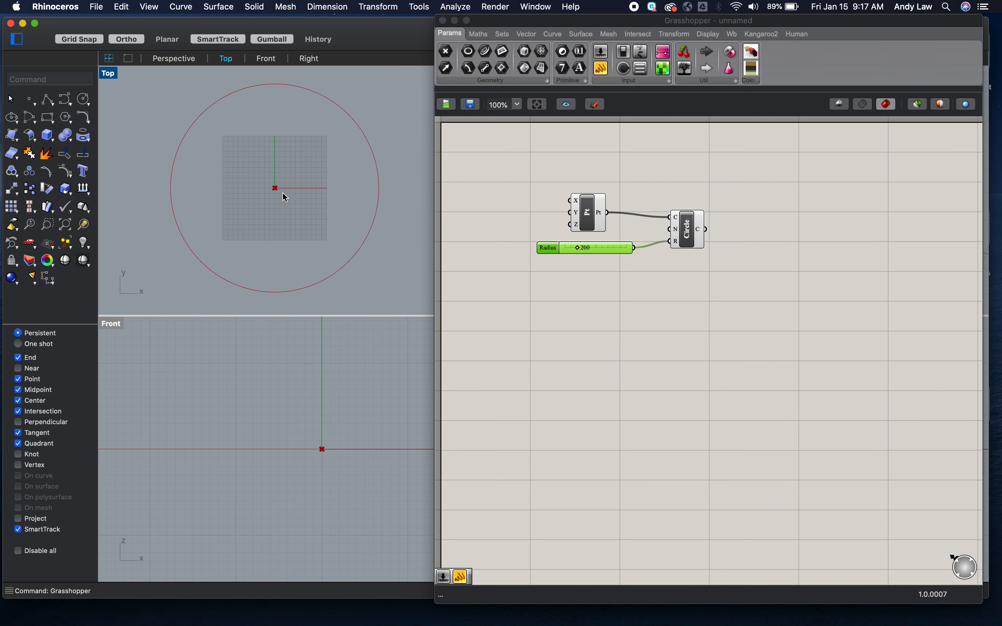
left_click(584, 259)
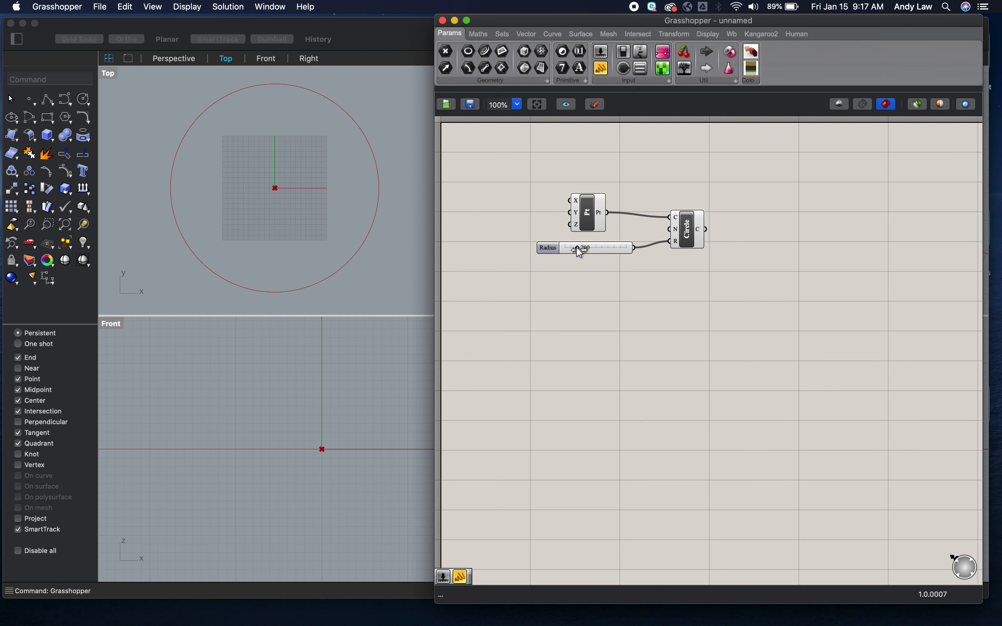
left_click_drag(576, 247, 575, 247)
left_click(678, 274)
Add a text panel beyond the Circle CNR component, feed it the circle output (C), and place it above the component's level.
double_click(839, 264)
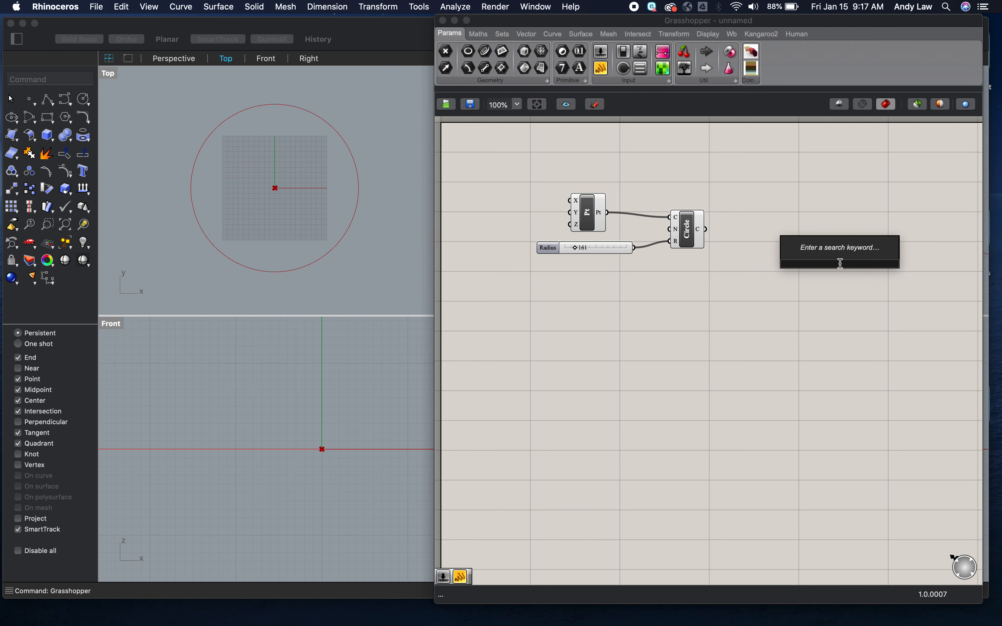
type("\"")
key("Return")
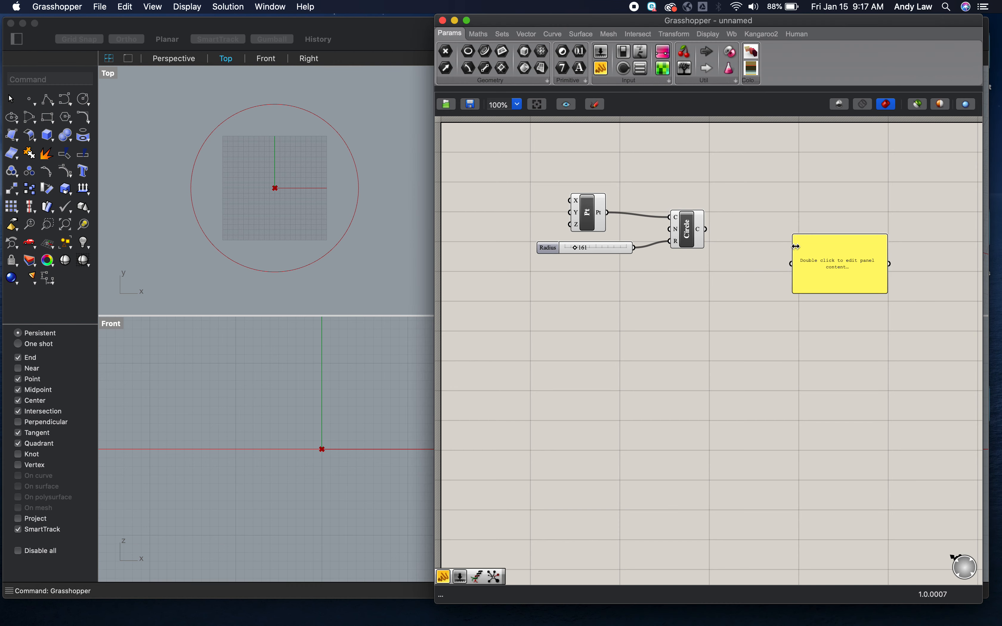
left_click_drag(706, 229, 827, 172)
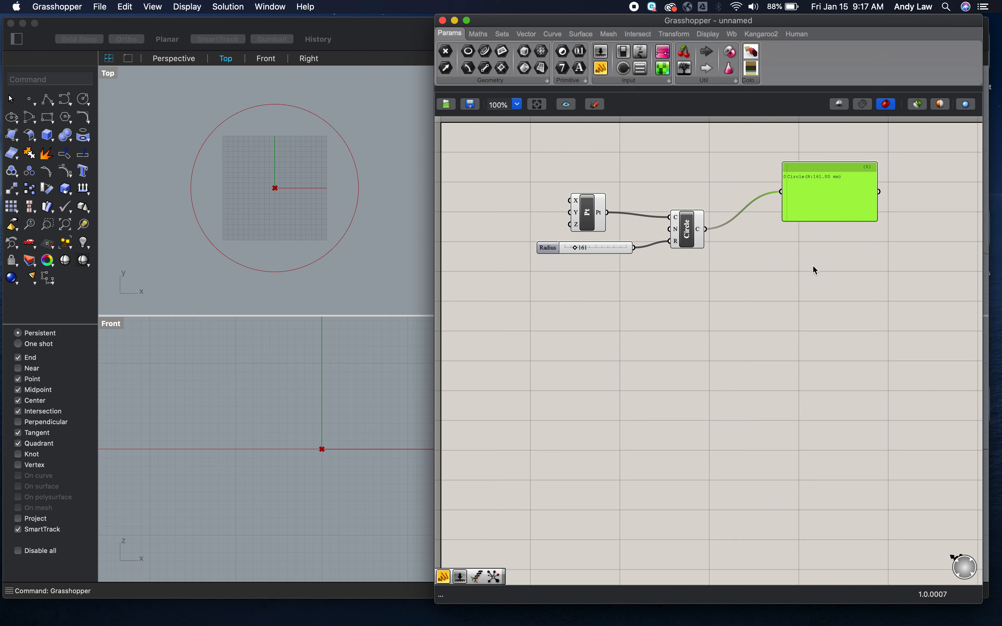
Add a Divide Curve component below the panel and connect the circle output to its curve input (C).
double_click(803, 307)
type("div")
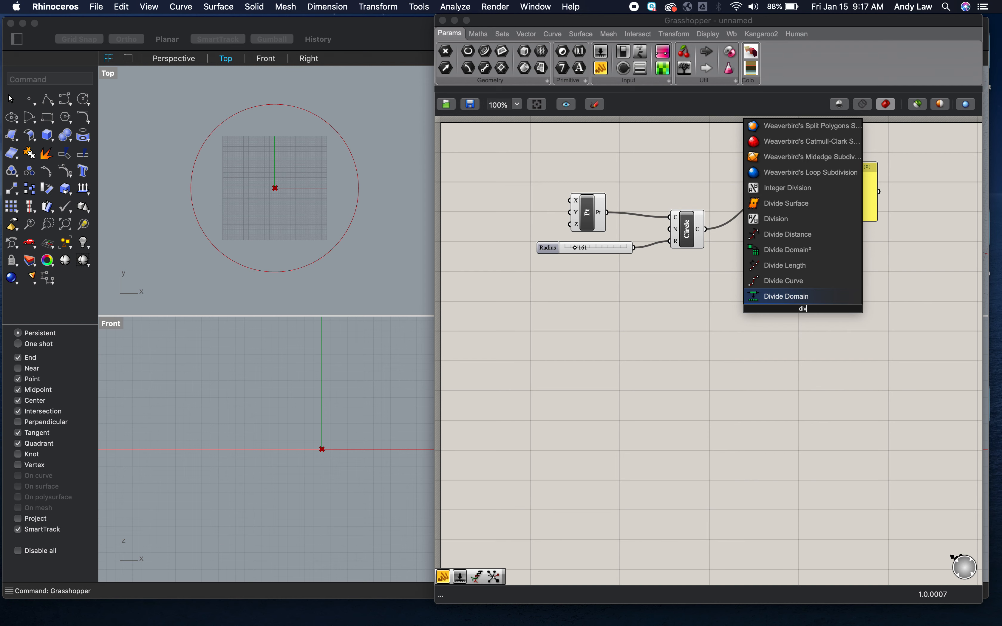
left_click(803, 286)
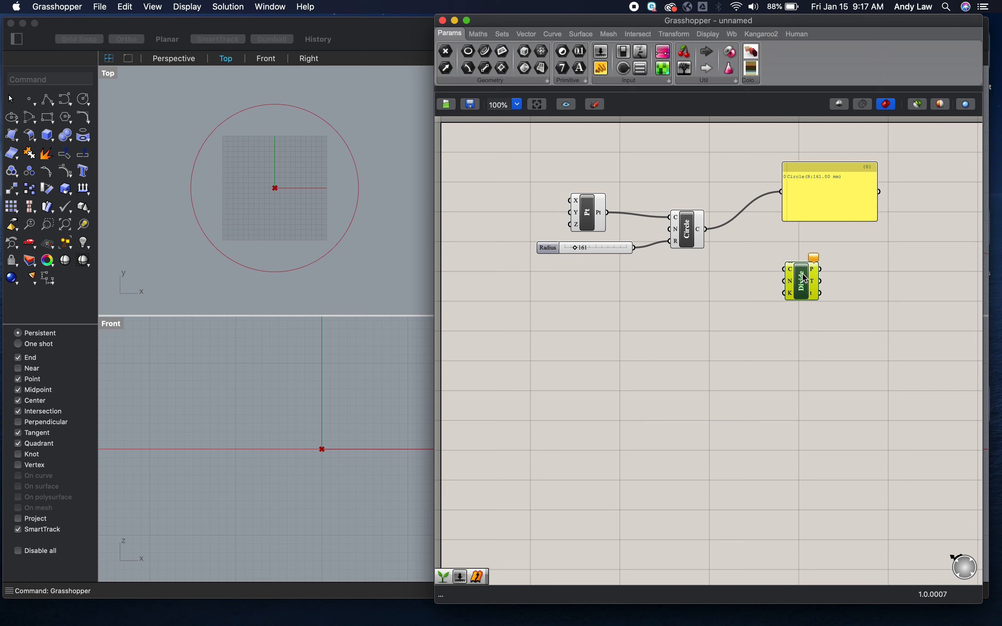
left_click_drag(707, 229, 782, 270)
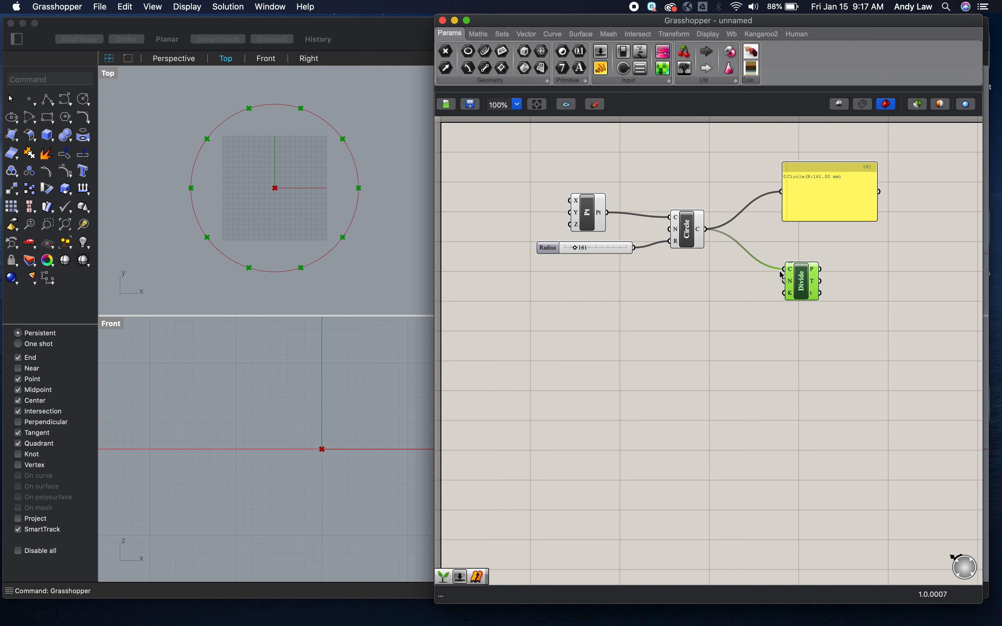
Add a number slider set to 5, connect it to the Divide Curve count input (N), and line it up with that input.
mouse_move(792, 286)
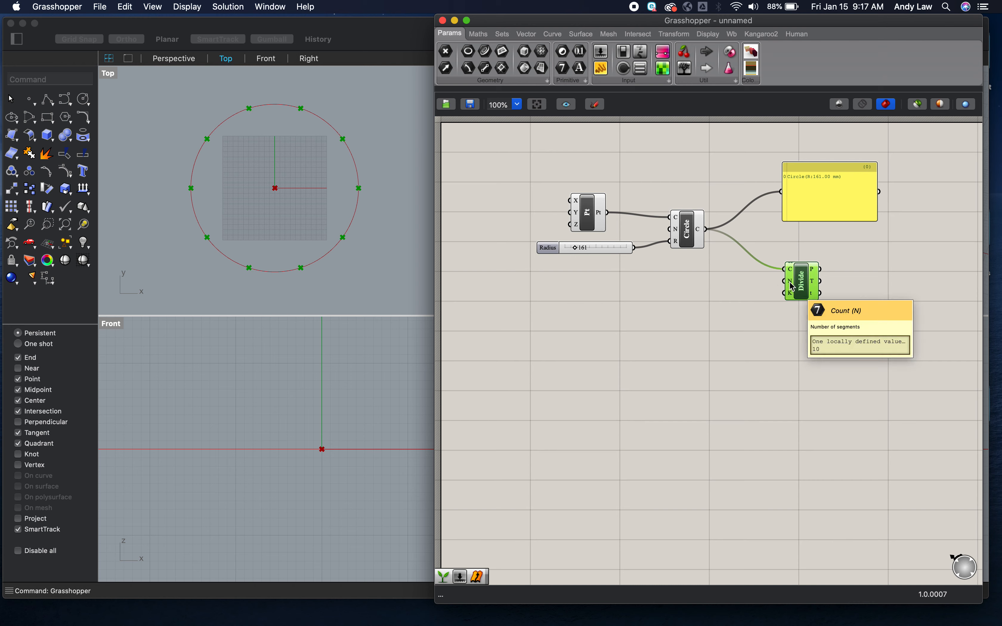
double_click(698, 305)
type("5")
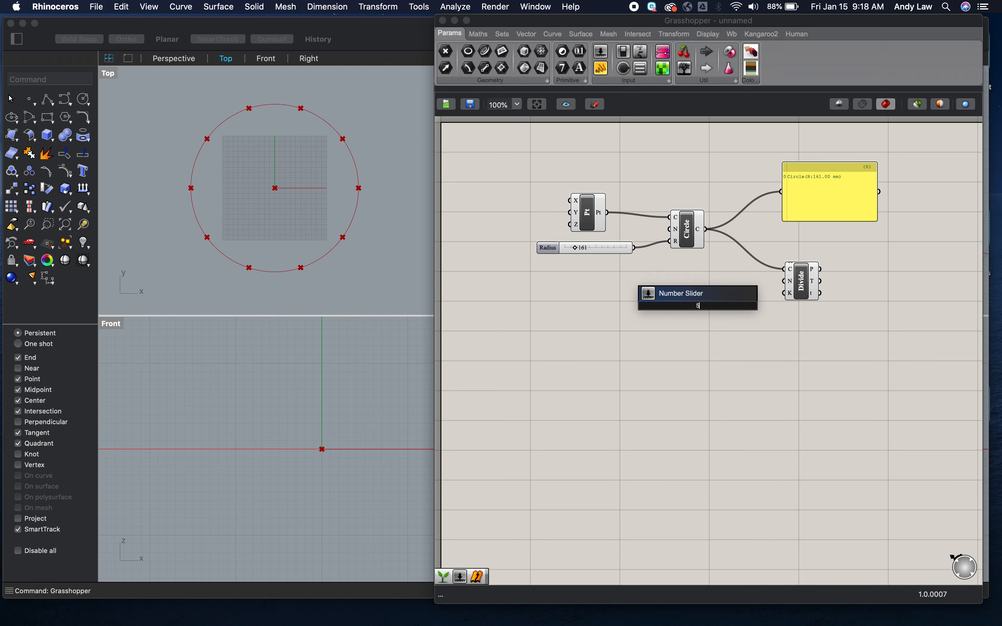
key("Return")
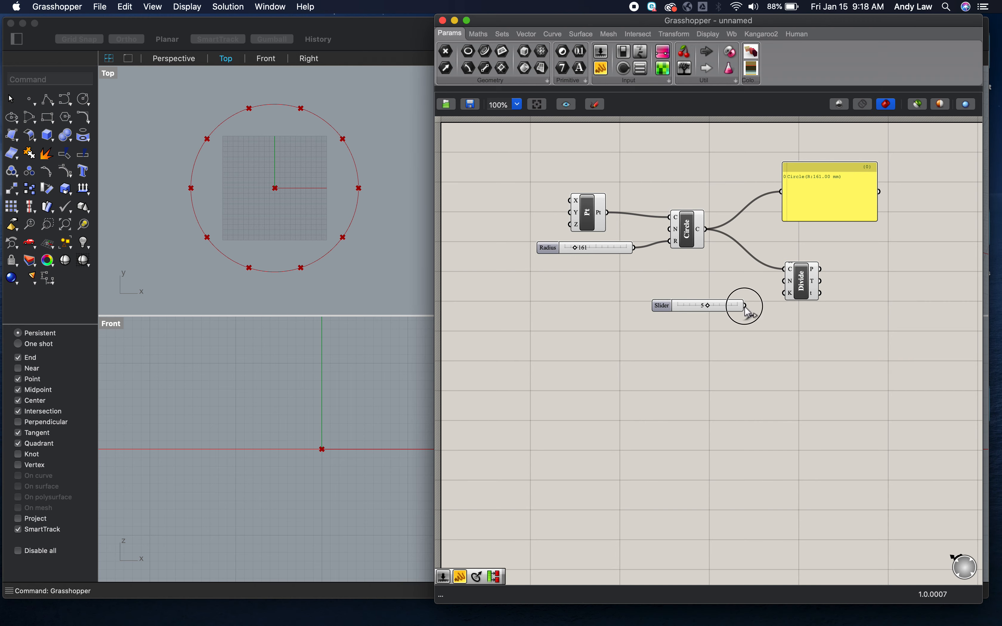
left_click_drag(744, 307, 784, 281)
left_click_drag(719, 310, 724, 286)
left_click(748, 322)
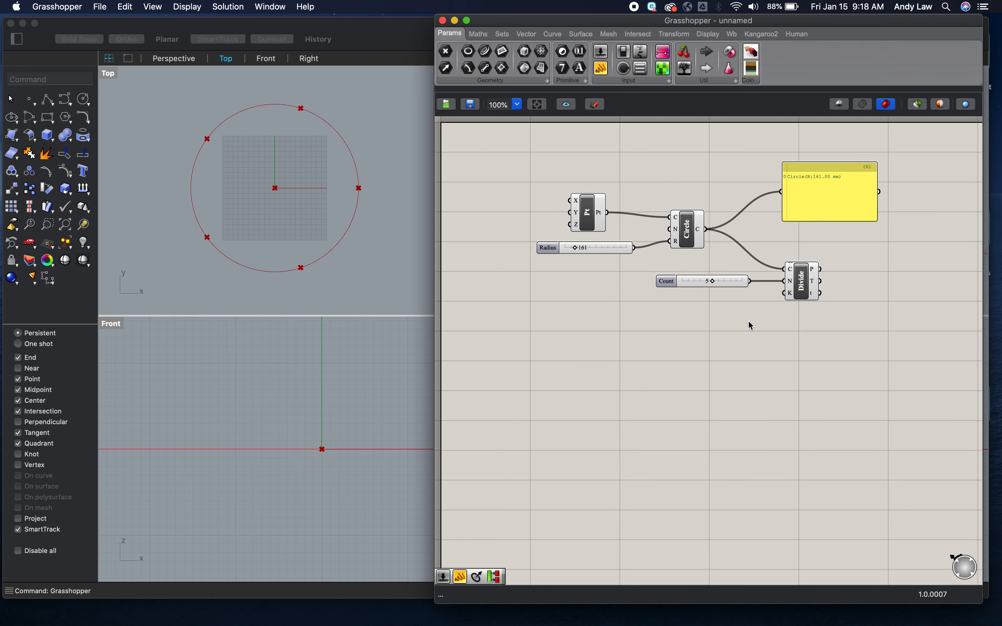
Add a text panel fed by the Divide Curve points output (P), enlarge it, and place it beside the circle panel.
right_click_drag(832, 332, 765, 331)
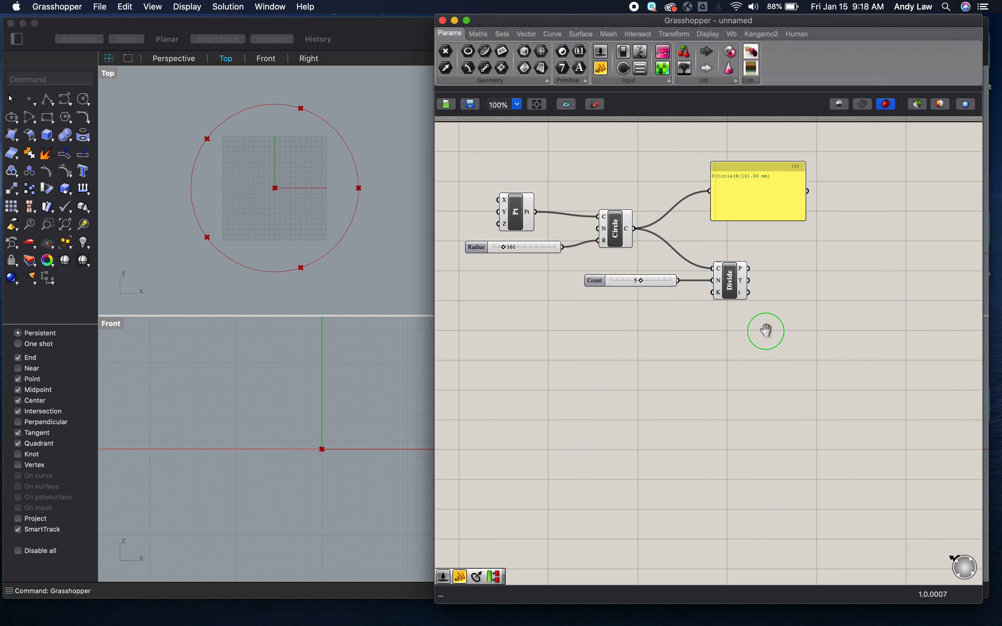
double_click(826, 362)
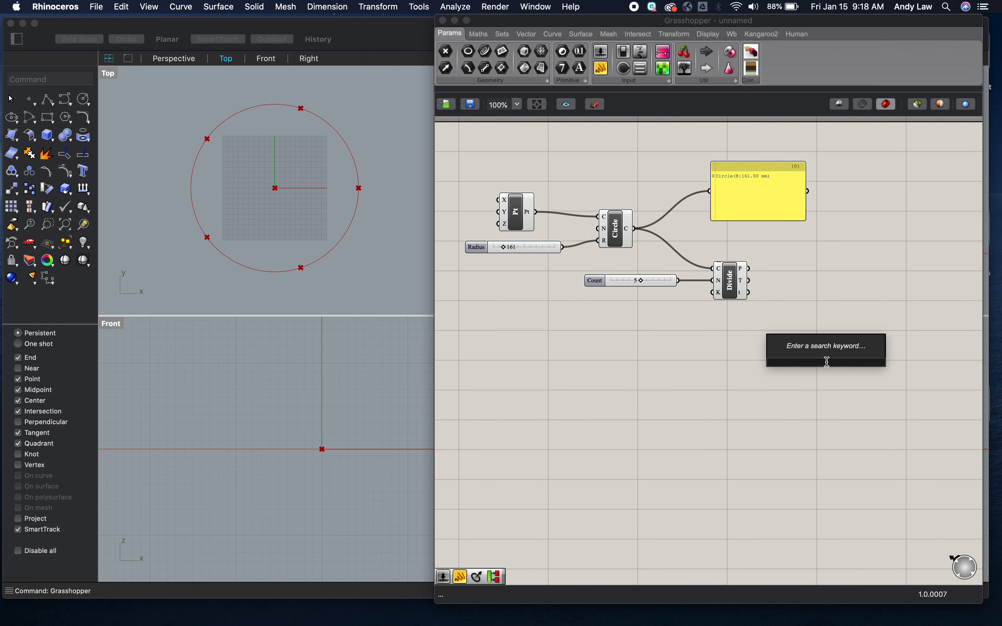
type("//")
key("Return")
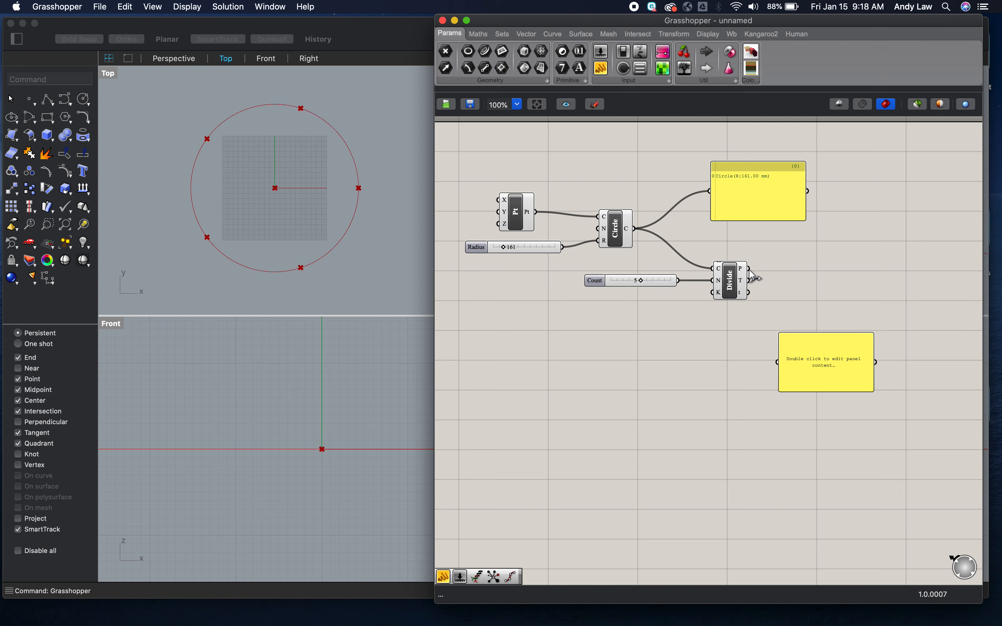
left_click_drag(770, 313, 861, 269)
left_click_drag(896, 318, 894, 356)
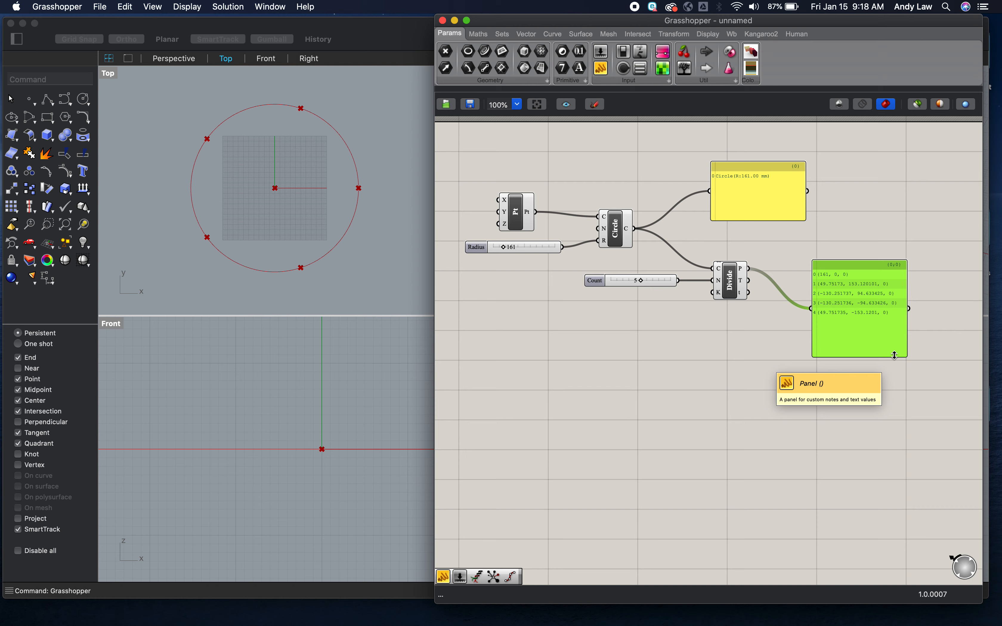
left_click_drag(865, 270, 886, 172)
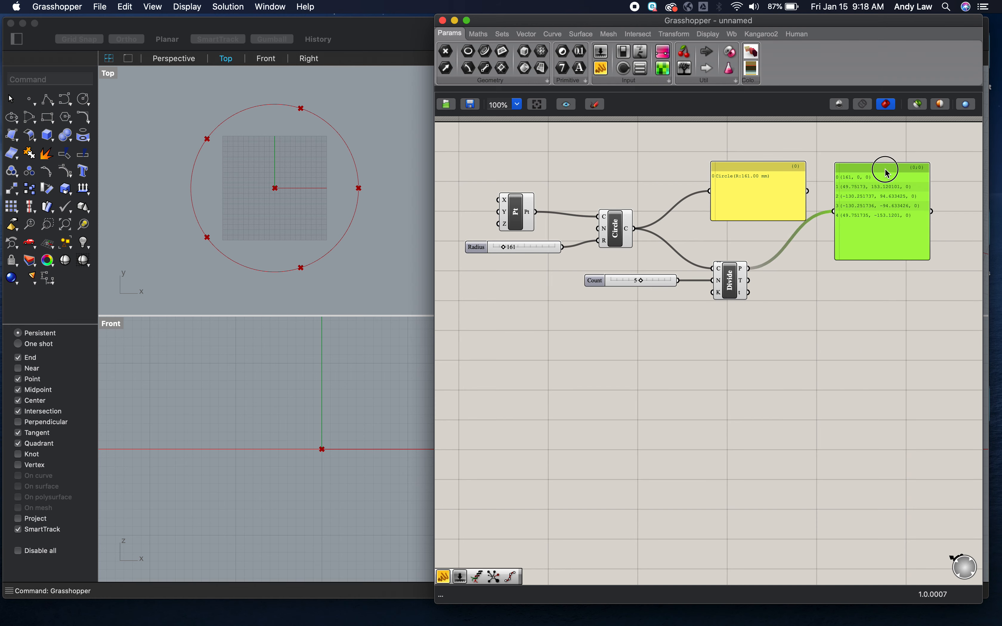
left_click(809, 356)
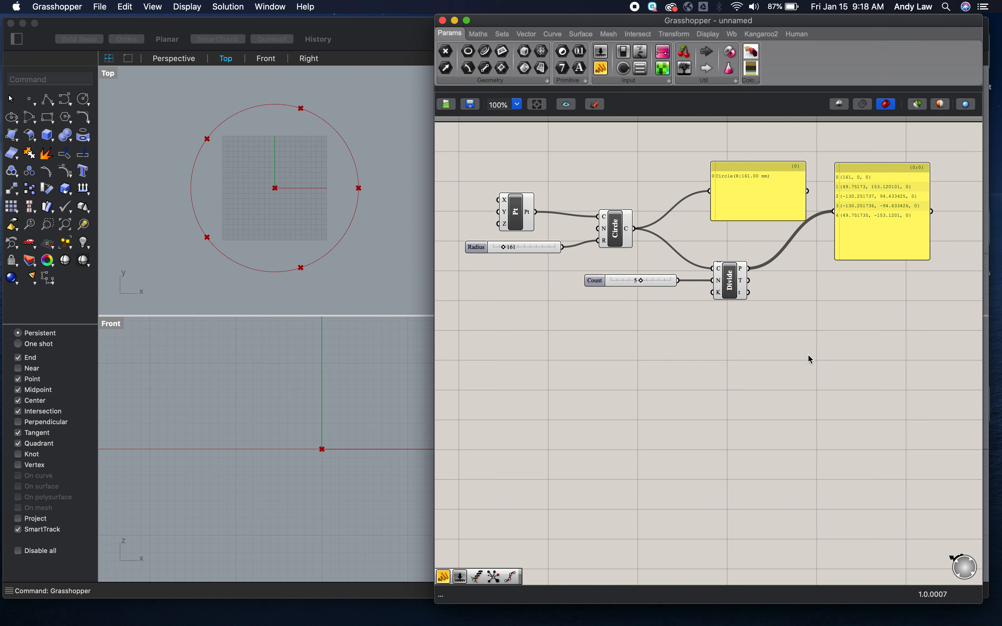
Add a second Circle CNR component beyond Divide Curve and connect the division points (P) to its center input (C).
double_click(842, 366)
type("ci")
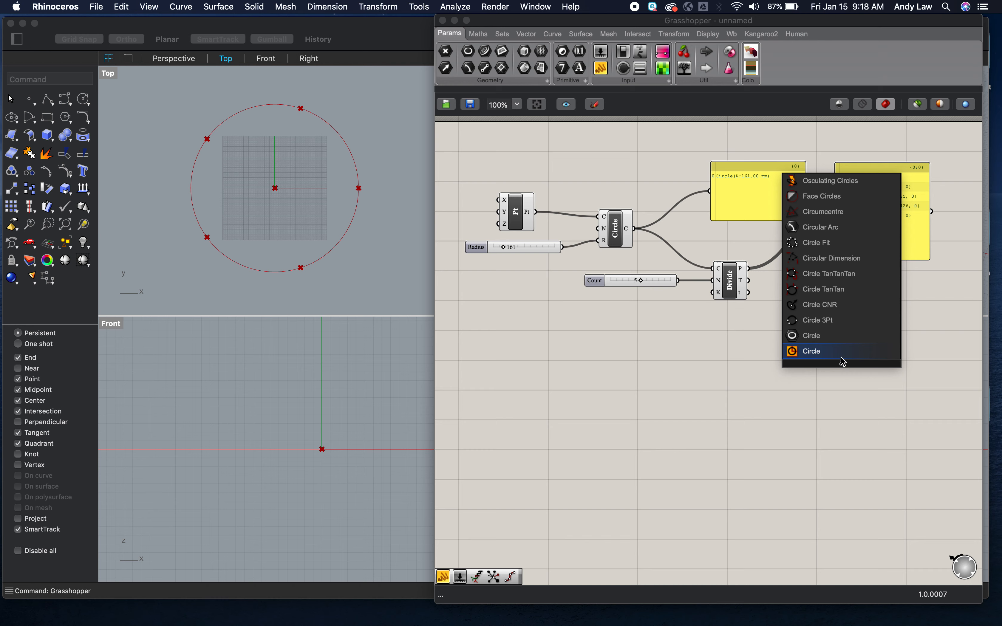
left_click(834, 305)
left_click_drag(841, 358, 826, 293)
left_click_drag(749, 268, 823, 324)
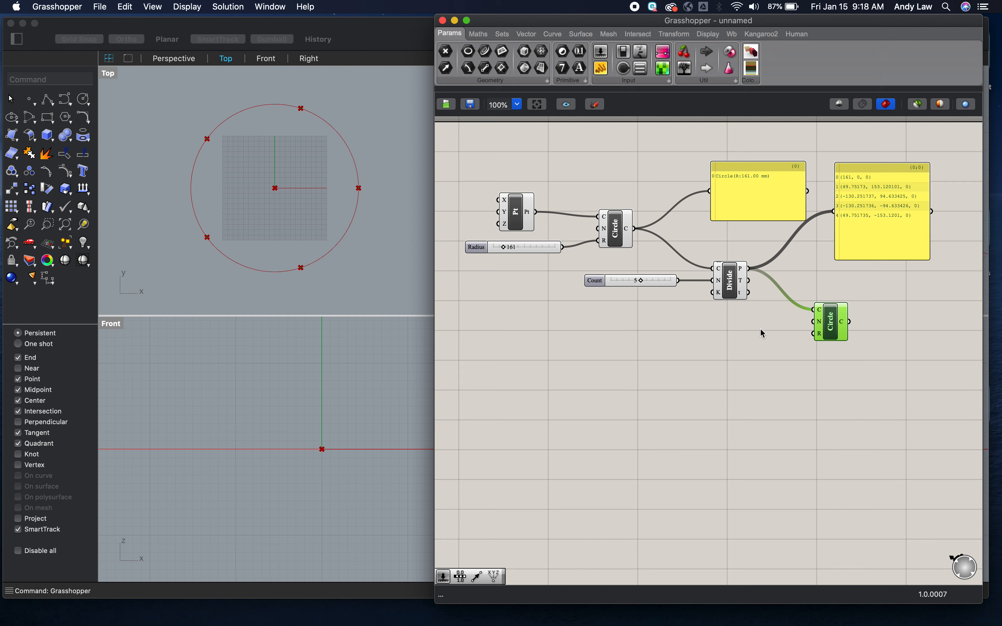
double_click(674, 347)
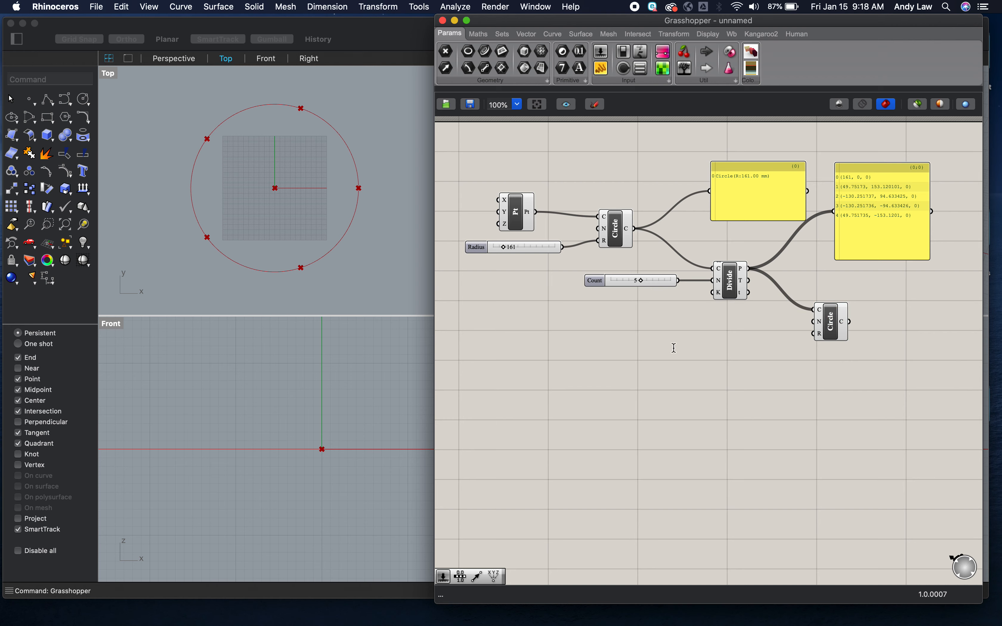
type("5")
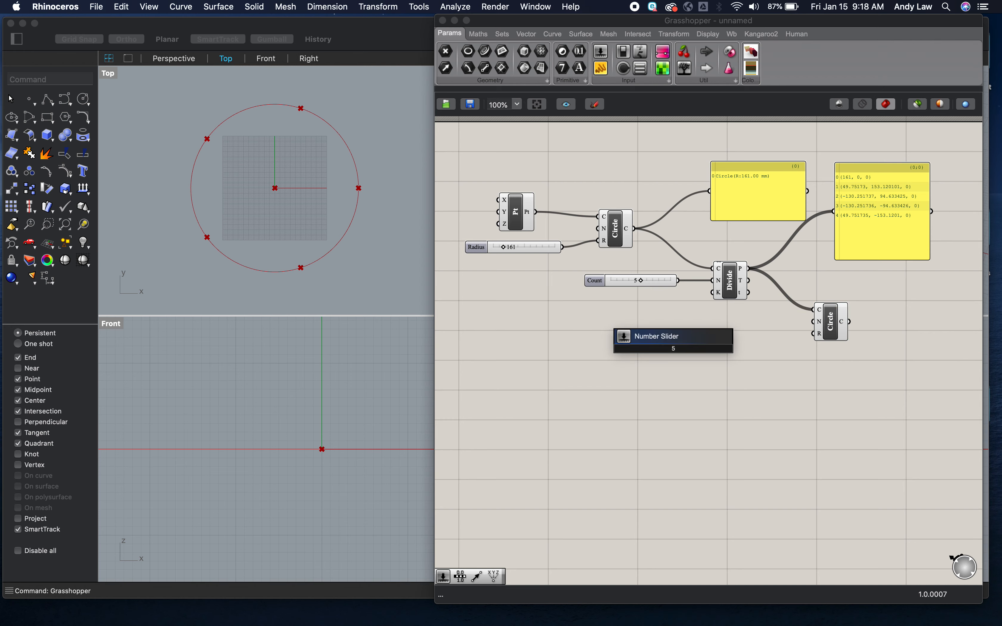
key("Return")
left_click_drag(721, 348, 814, 334)
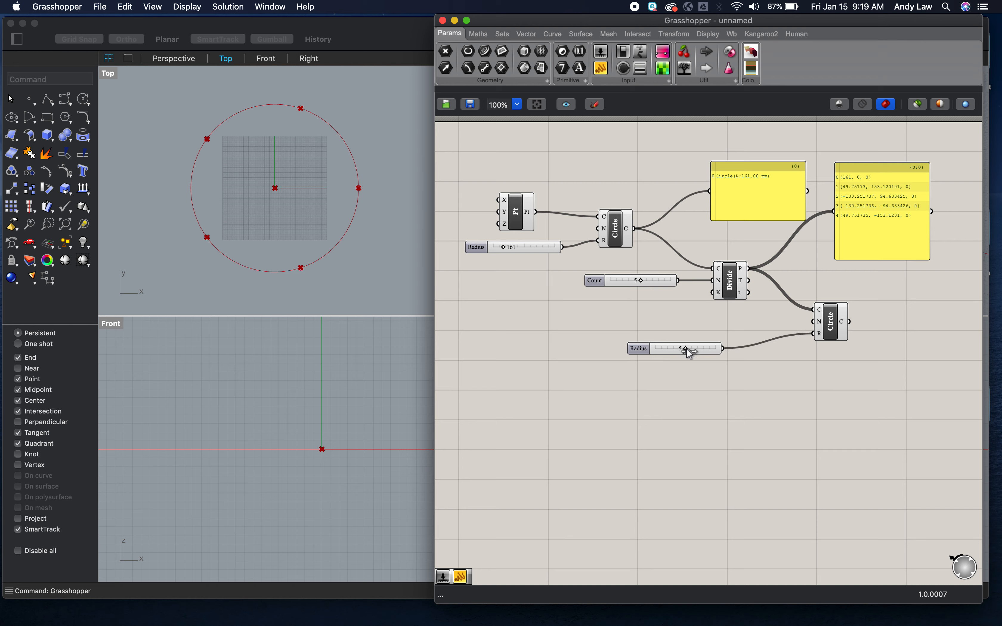
left_click_drag(689, 351, 711, 353)
left_click(674, 348)
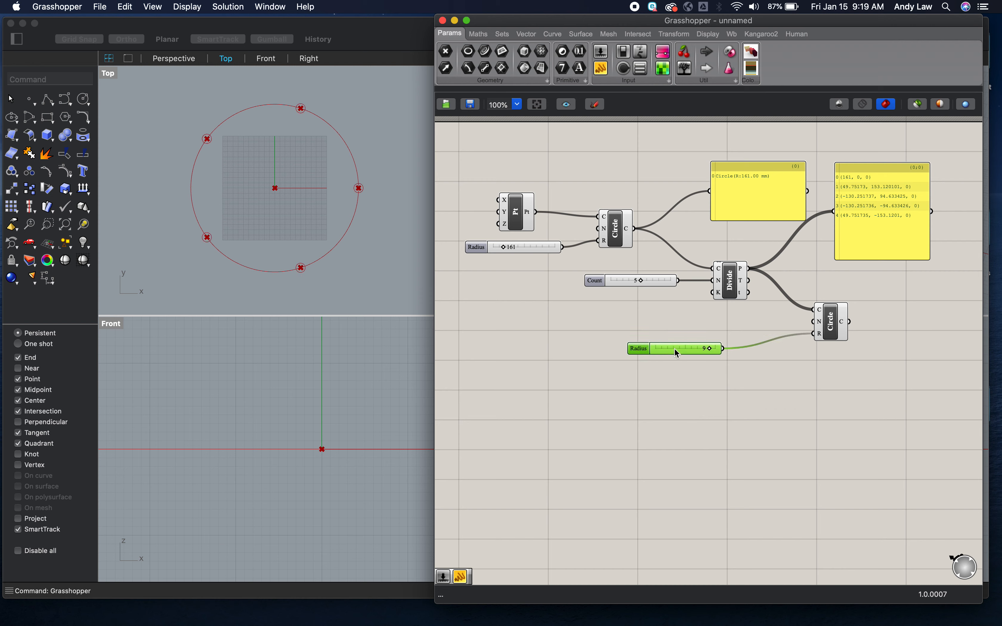
key("Delete")
Add a number slider set to 25 and connect it to the second circle's radius input (R).
left_click(680, 350)
double_click(681, 350)
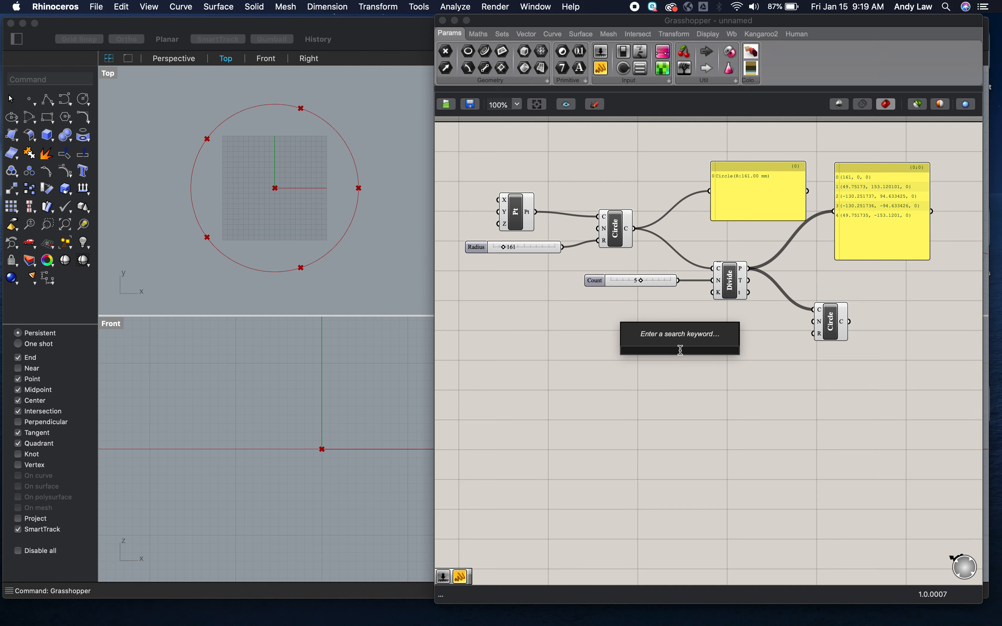
type("slider")
key("Return")
left_click_drag(727, 351, 729, 359)
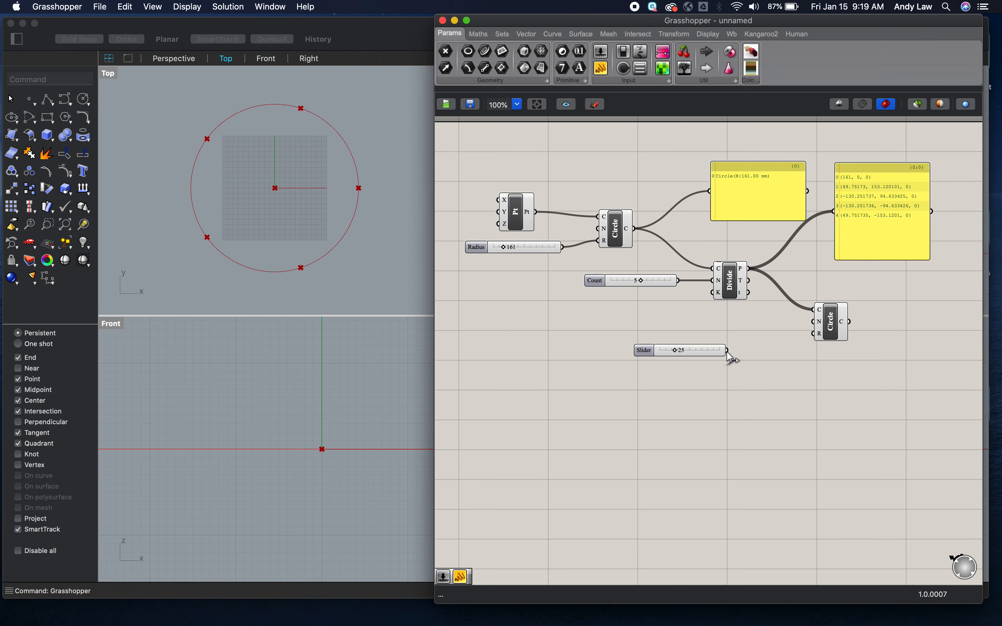
left_click_drag(779, 330, 805, 333)
Add a text panel fed by the second circle's output (C) and place it beside the division points panel.
right_click_drag(841, 401, 743, 399)
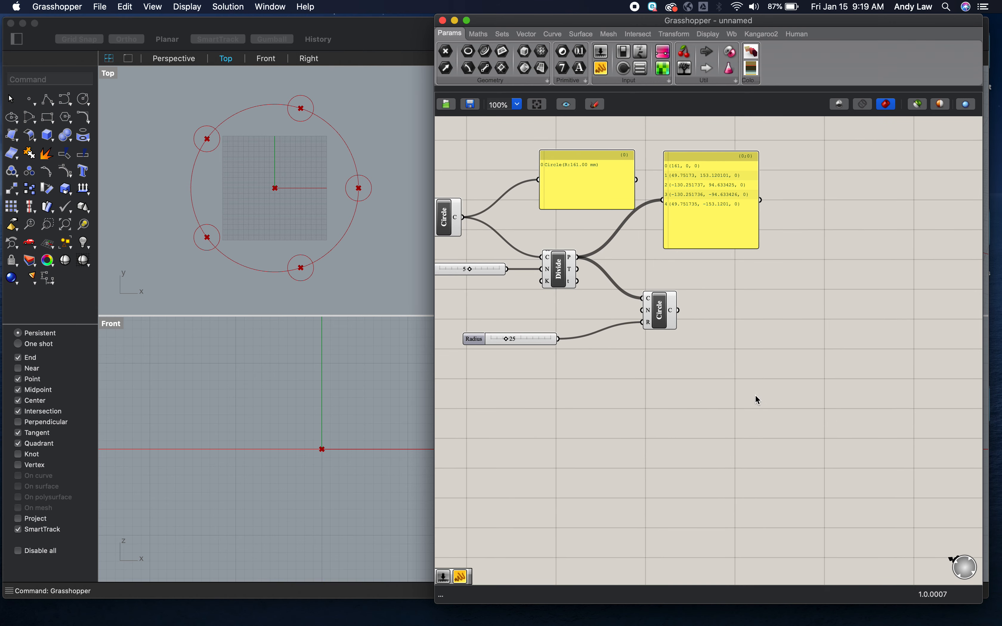
scroll(751, 392, "up", 4)
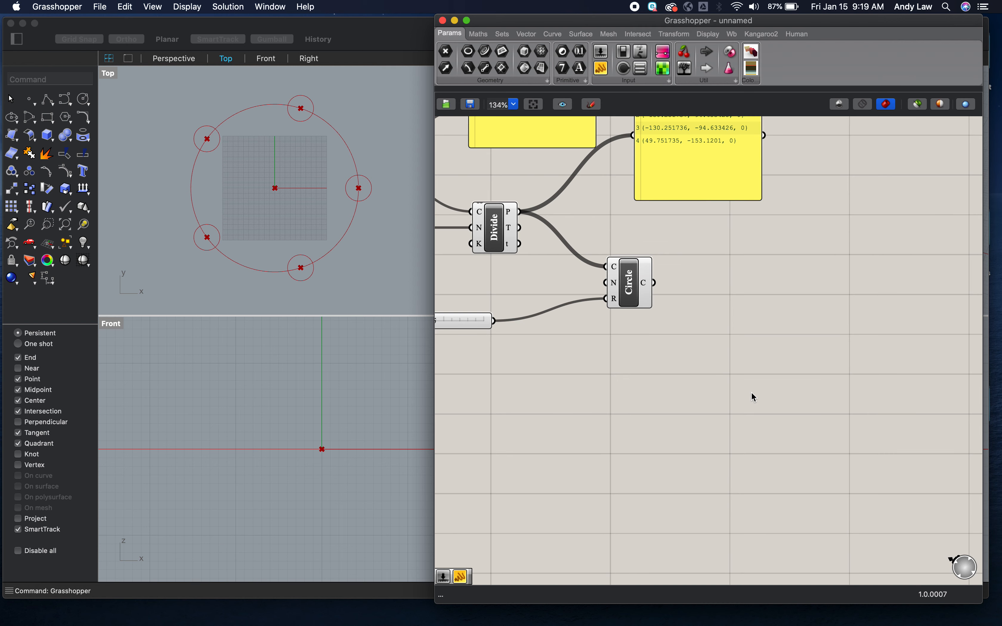
right_click_drag(704, 372, 759, 431)
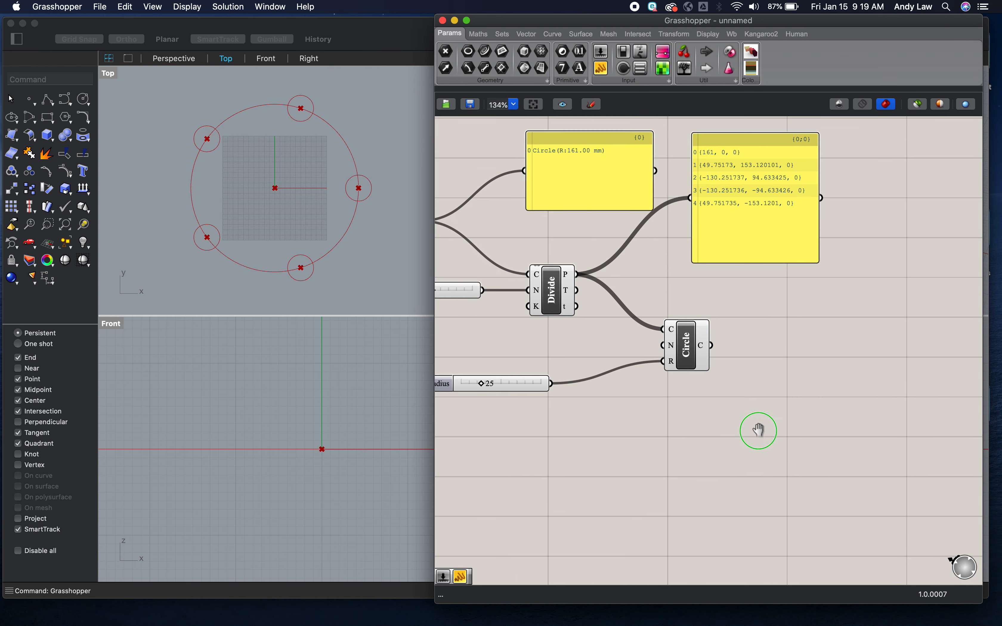
double_click(807, 380)
type("p")
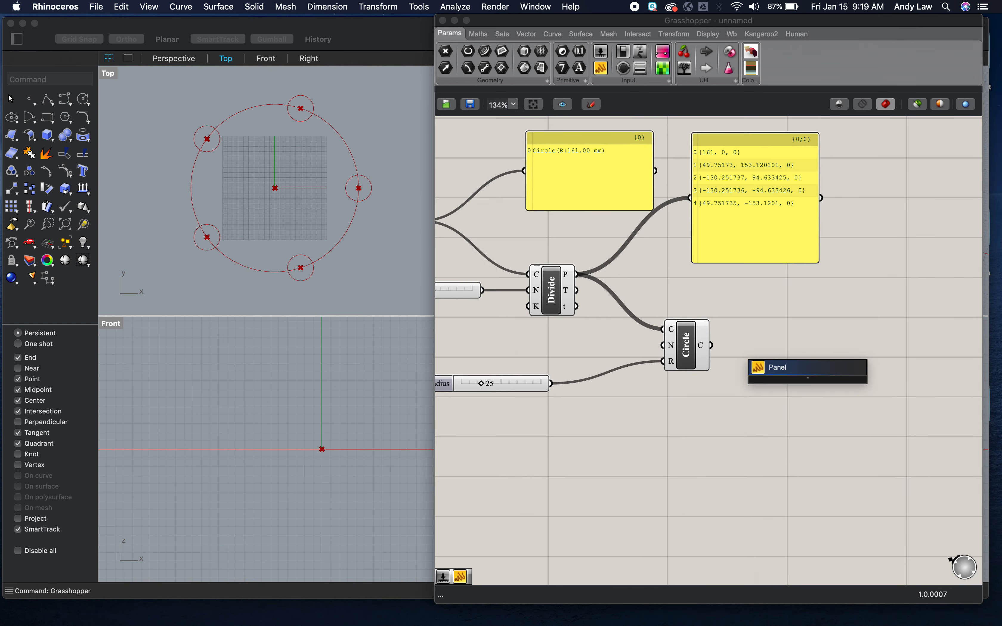
key("Return")
left_click_drag(821, 374, 866, 314)
left_click_drag(711, 345, 893, 295)
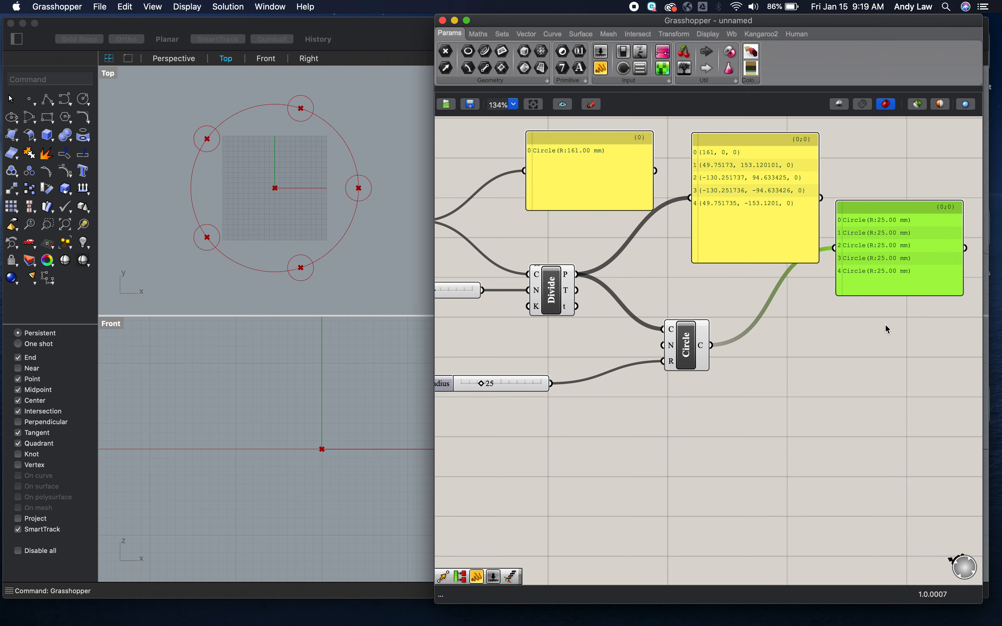
Set the count slider of the Divide Curve component to 6.
right_click_drag(725, 395, 787, 393)
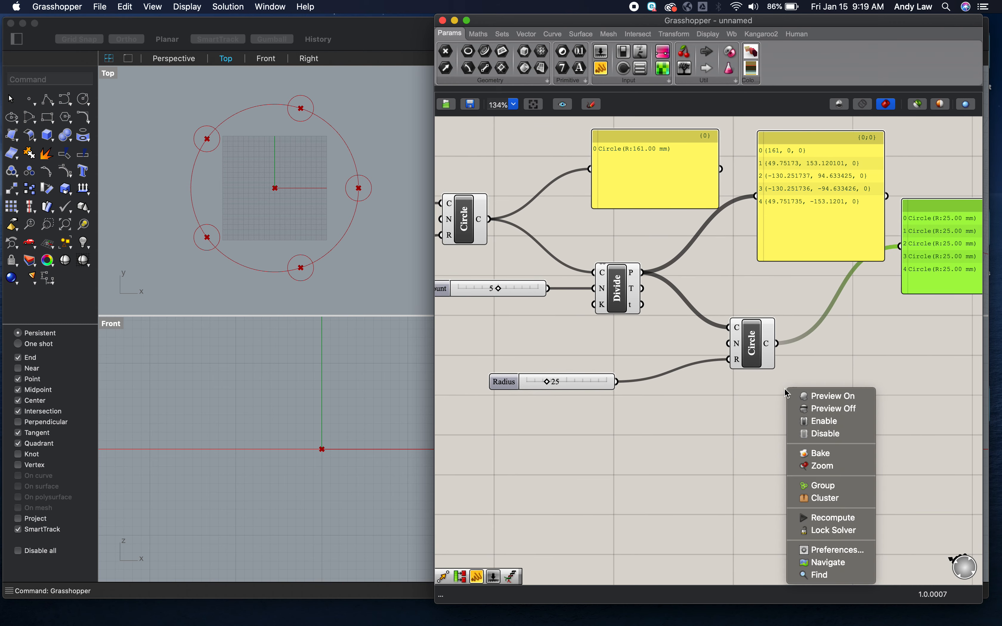
left_click(538, 324)
left_click_drag(498, 289, 508, 292)
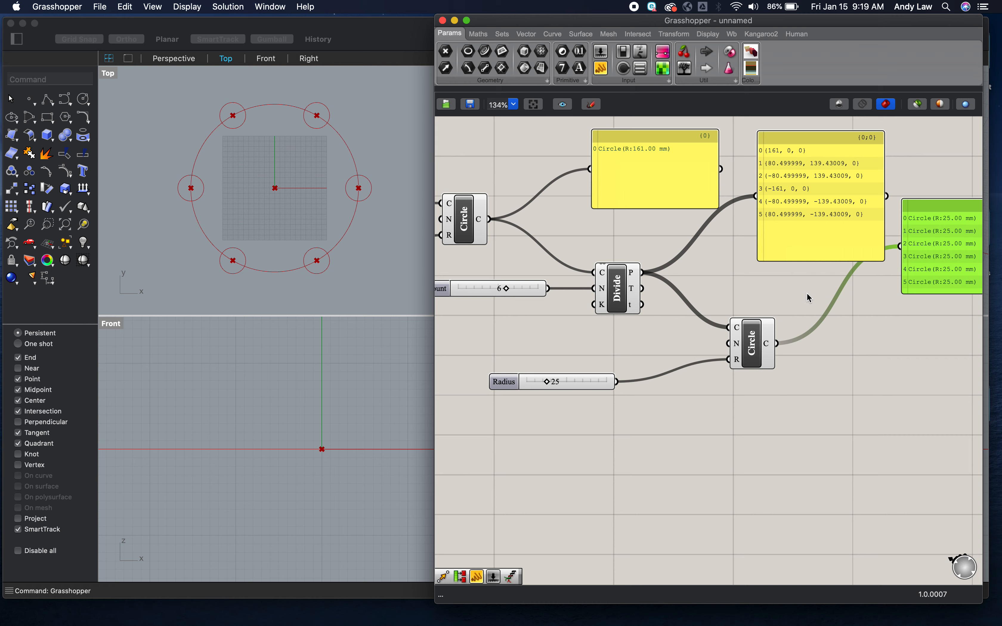
Add a second Divide Curve component beyond the small circles' component and connect their output to its curve input (C).
right_click_drag(867, 383, 697, 344)
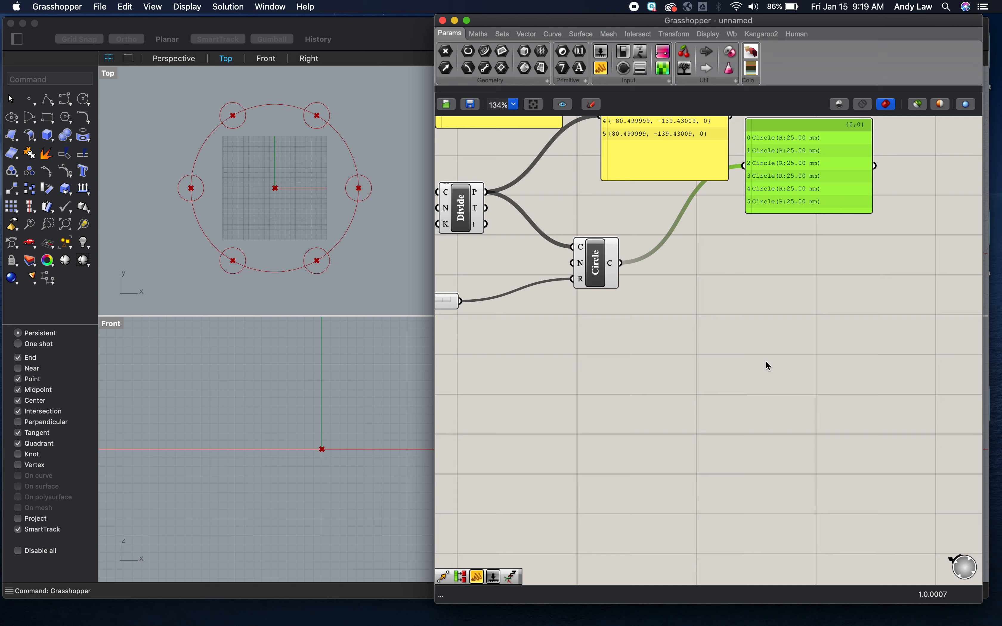
double_click(782, 372)
type("divide")
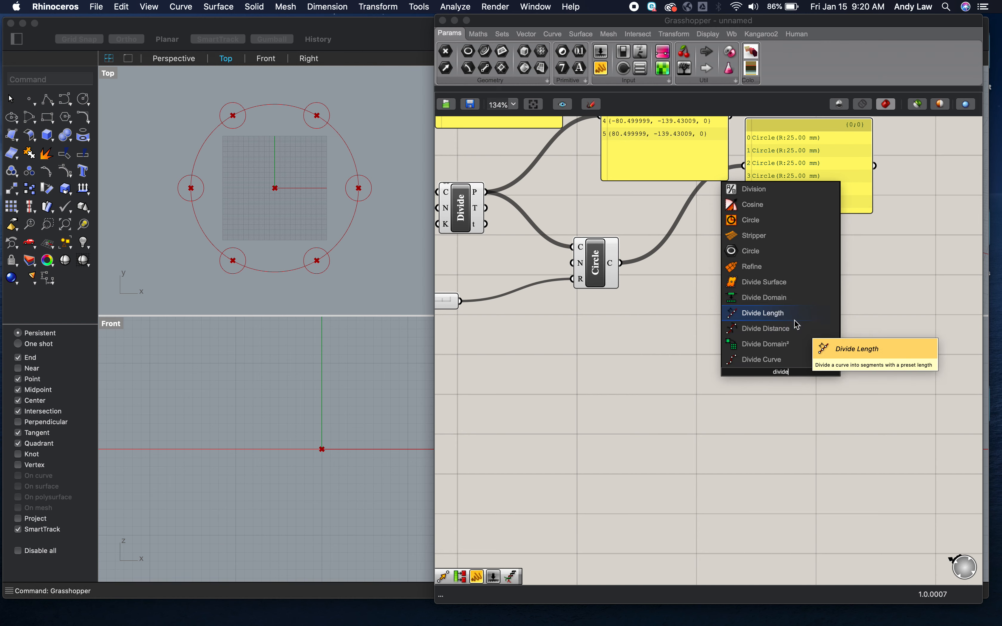
left_click(770, 359)
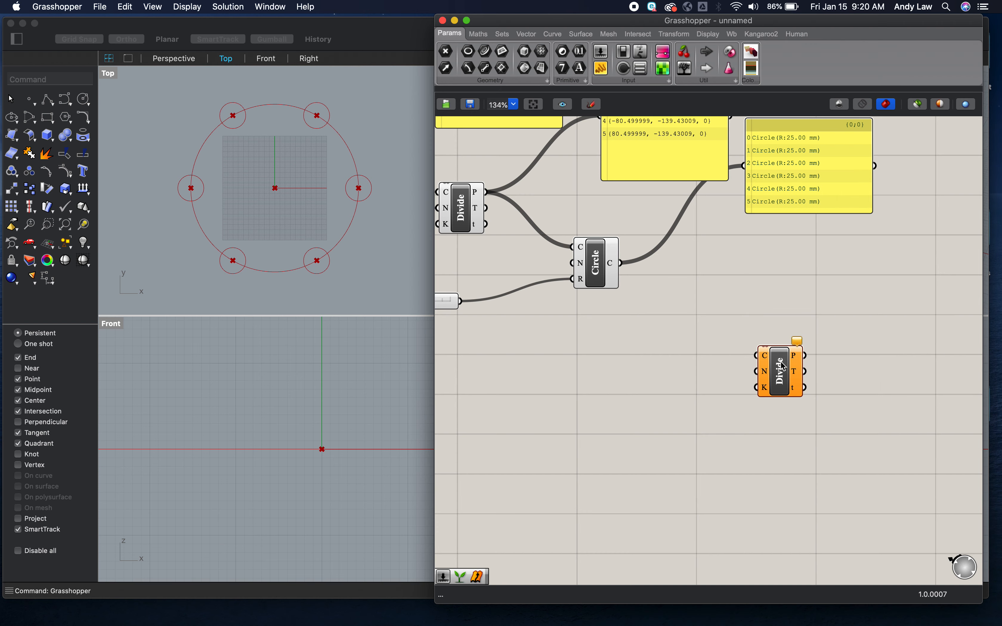
left_click_drag(627, 264, 779, 352)
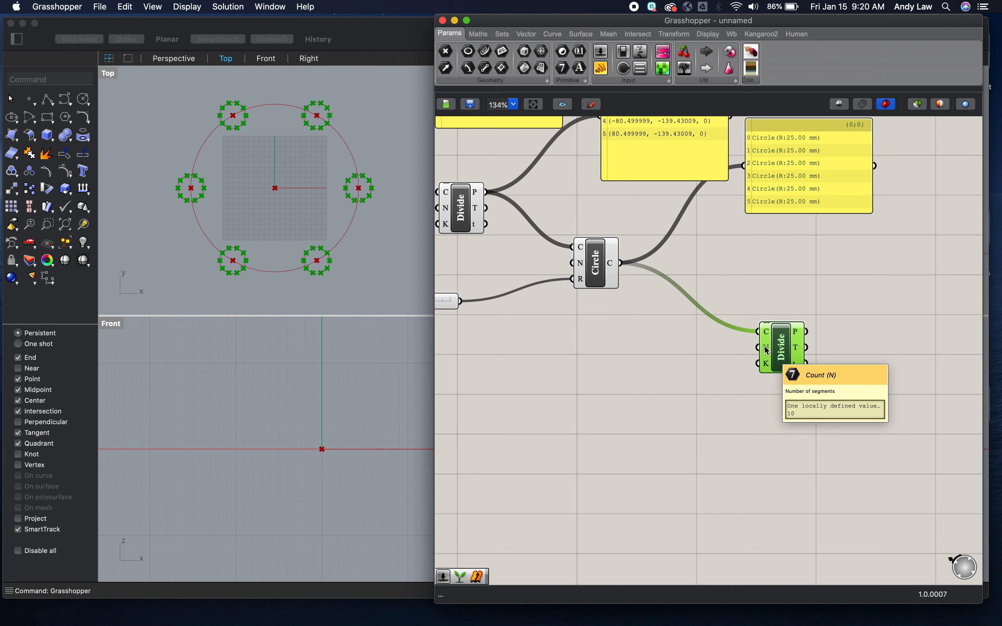
Add a number slider set to 5, connect it to the second Divide Curve count input (N), and nudge that component aside.
double_click(624, 369)
type("5")
key("Return")
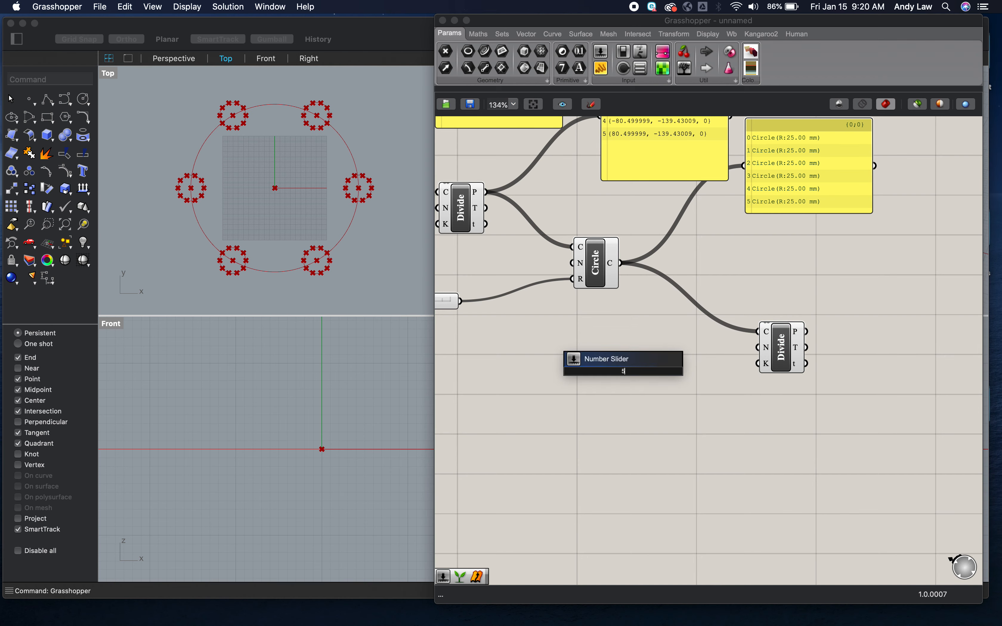
left_click_drag(687, 371, 758, 353)
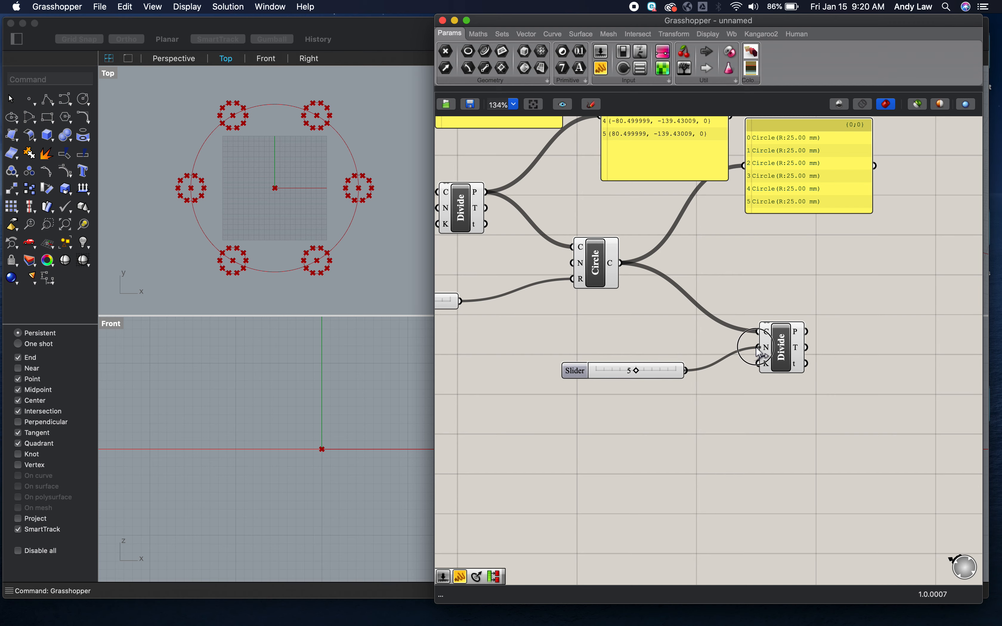
left_click(787, 351)
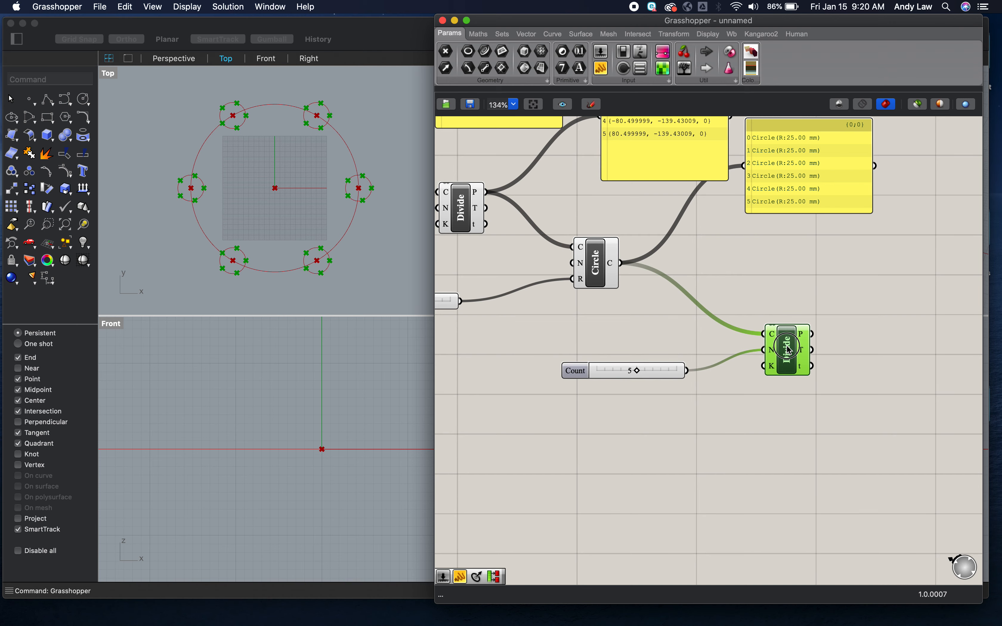
left_click(748, 452)
Add a Circle CNR component beyond the second Divide Curve and connect the division points output (P) to its center input (C).
right_click_drag(744, 455, 656, 441)
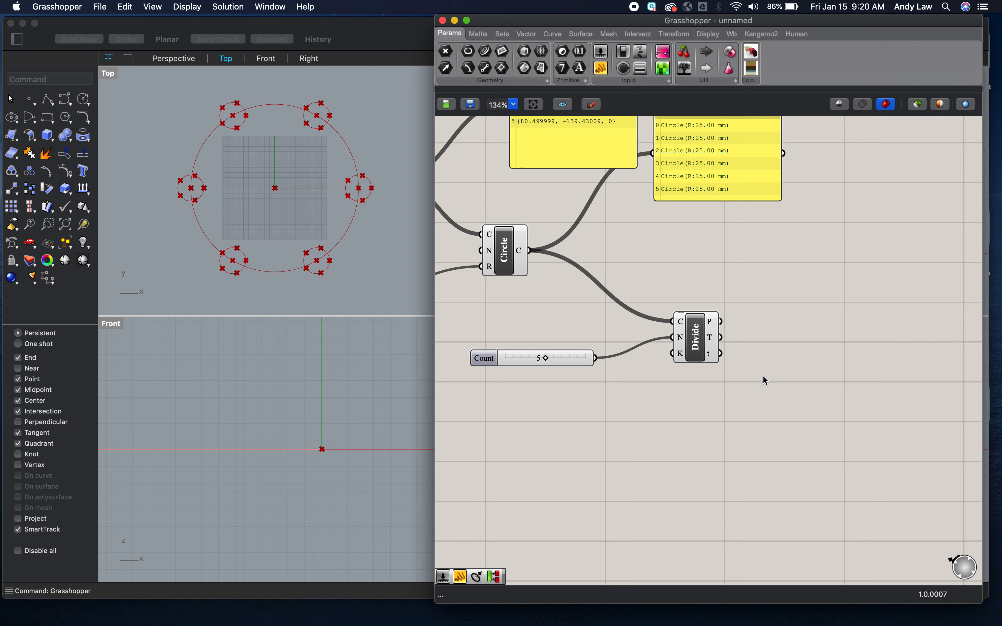
double_click(864, 388)
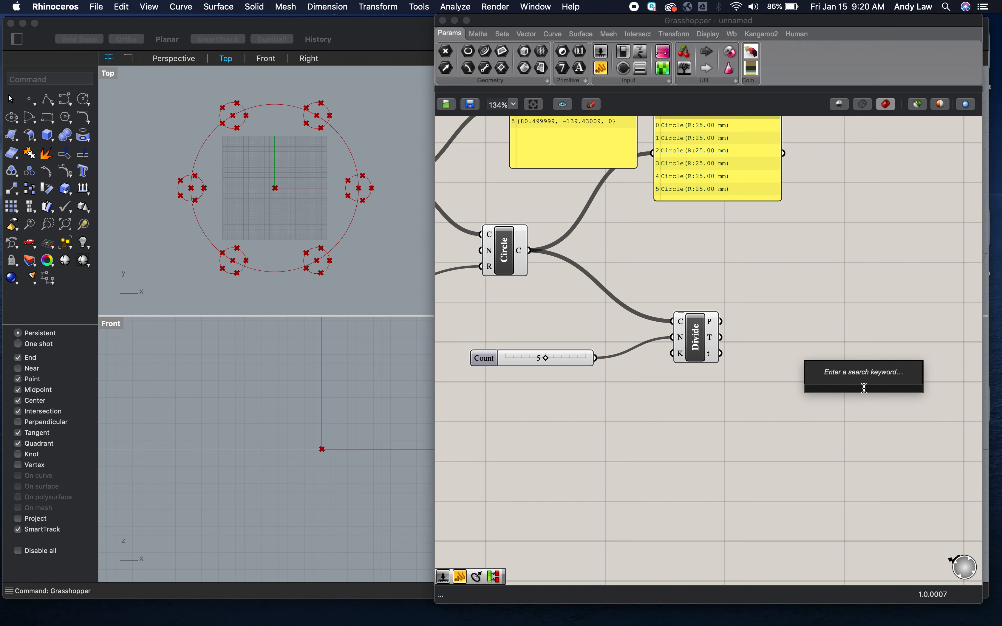
type("ci")
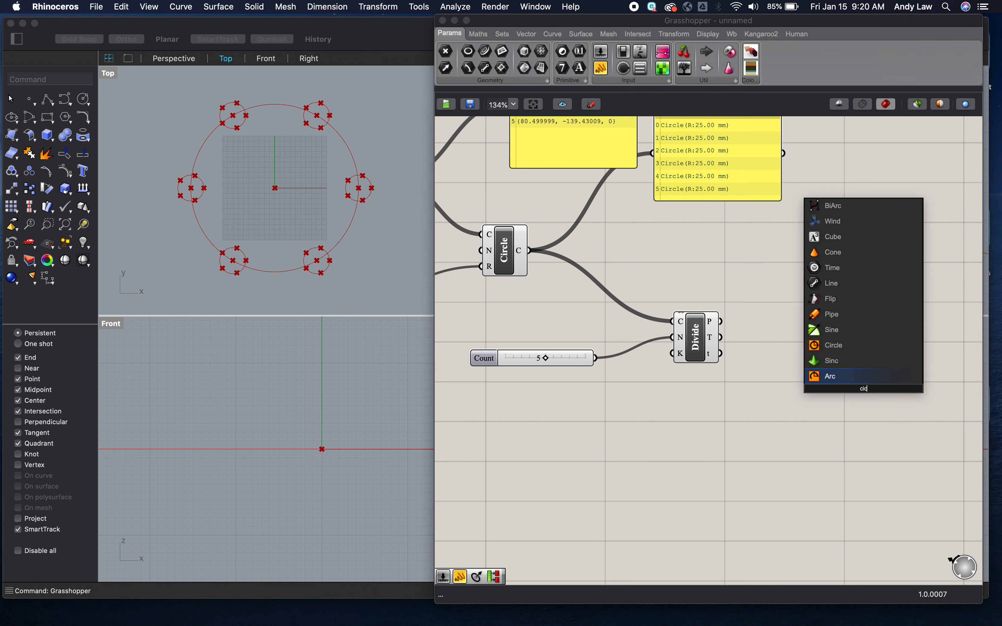
type("rcle")
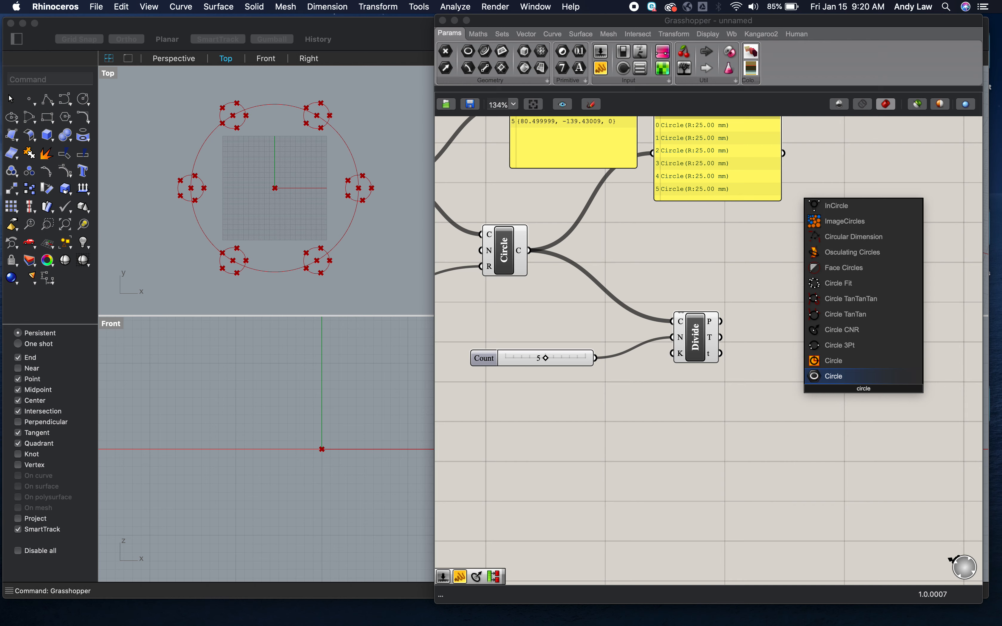
left_click(847, 330)
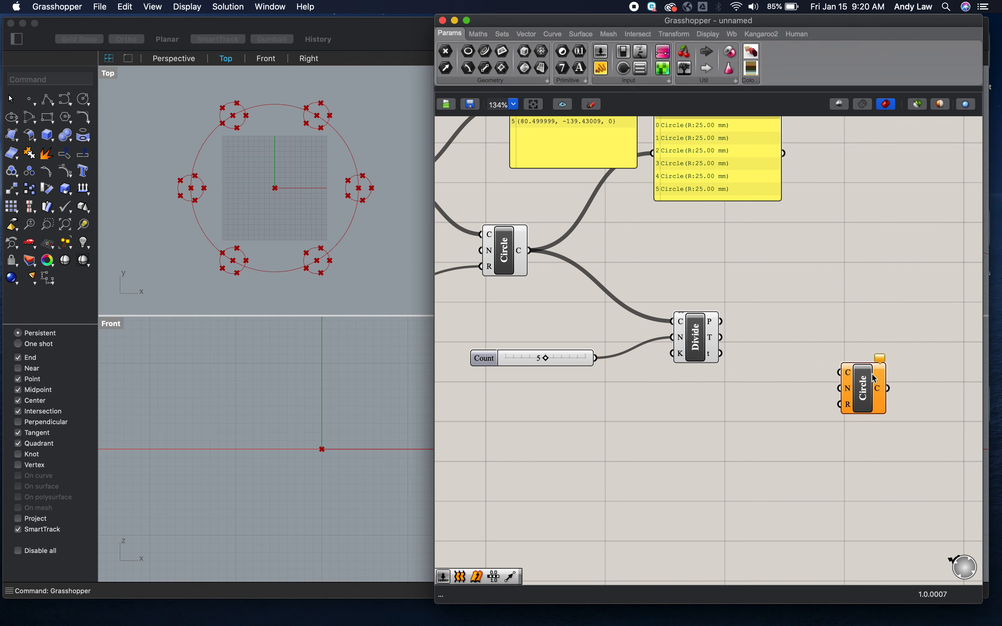
left_click(869, 400)
left_click_drag(721, 321, 873, 368)
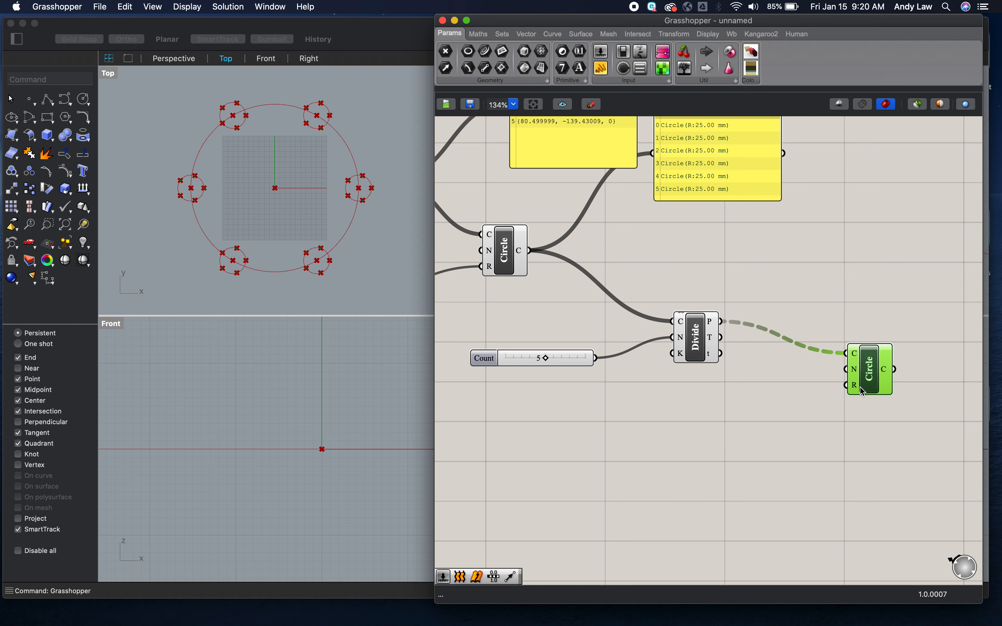
Add a number slider starting at 20, connect it to the new Circle CNR radius input (R), and lower it to 11.
double_click(692, 432)
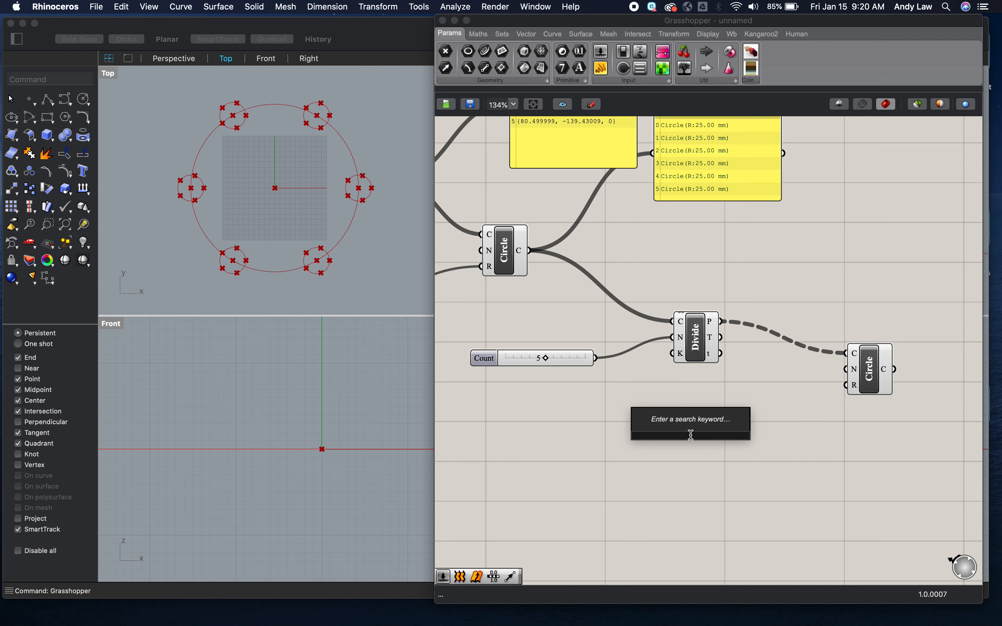
type("20")
key("Return")
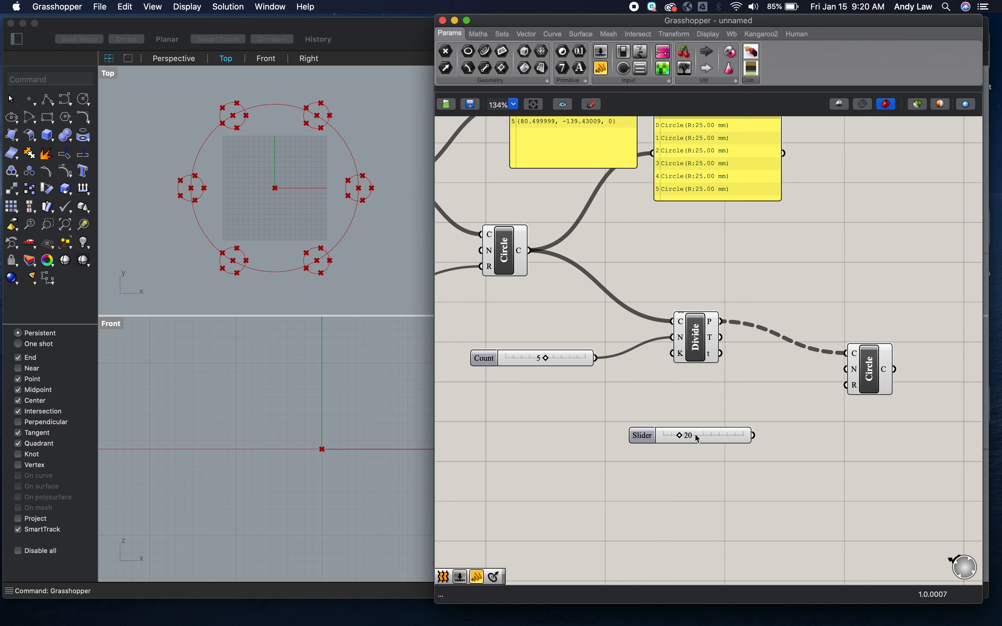
left_click_drag(752, 435, 842, 391)
left_click_drag(684, 436, 676, 434)
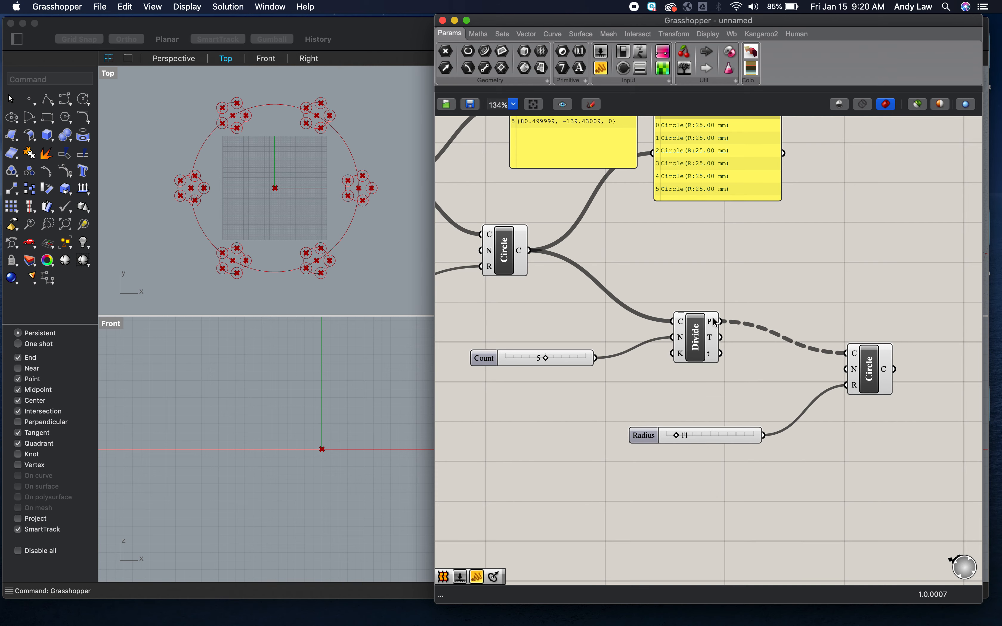
Add a text panel fed by the third circle component's output (C), enlarge it to show several branches, and place it above that component.
right_click_drag(768, 377, 622, 359)
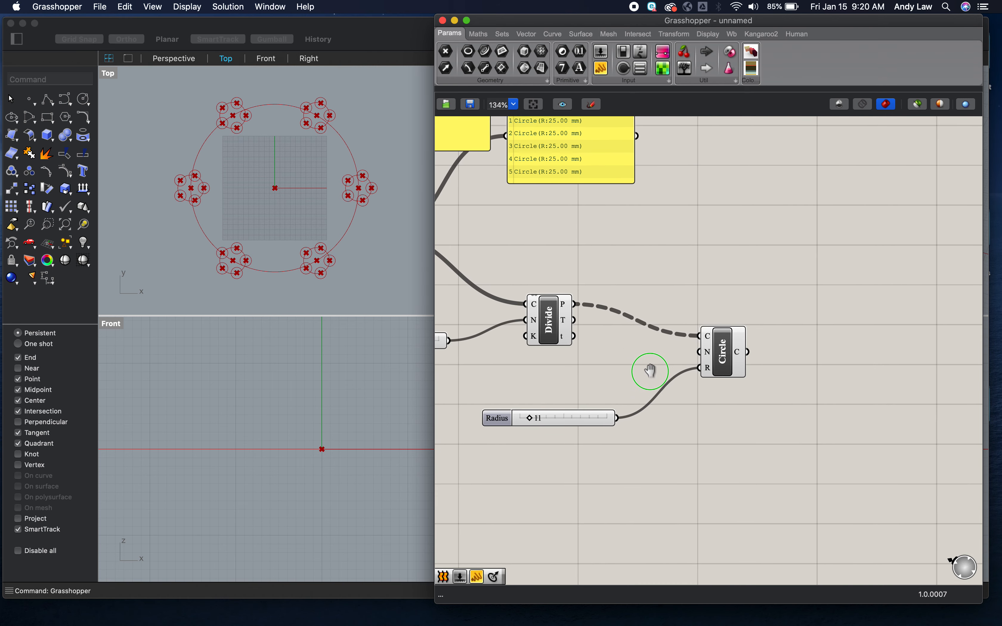
double_click(819, 389)
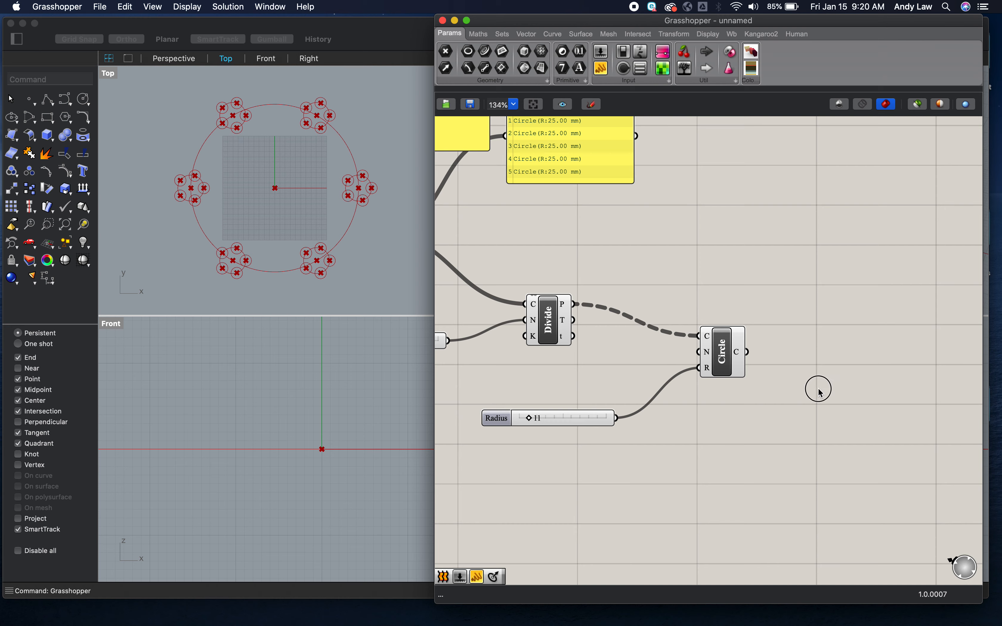
type("\"")
key("Return")
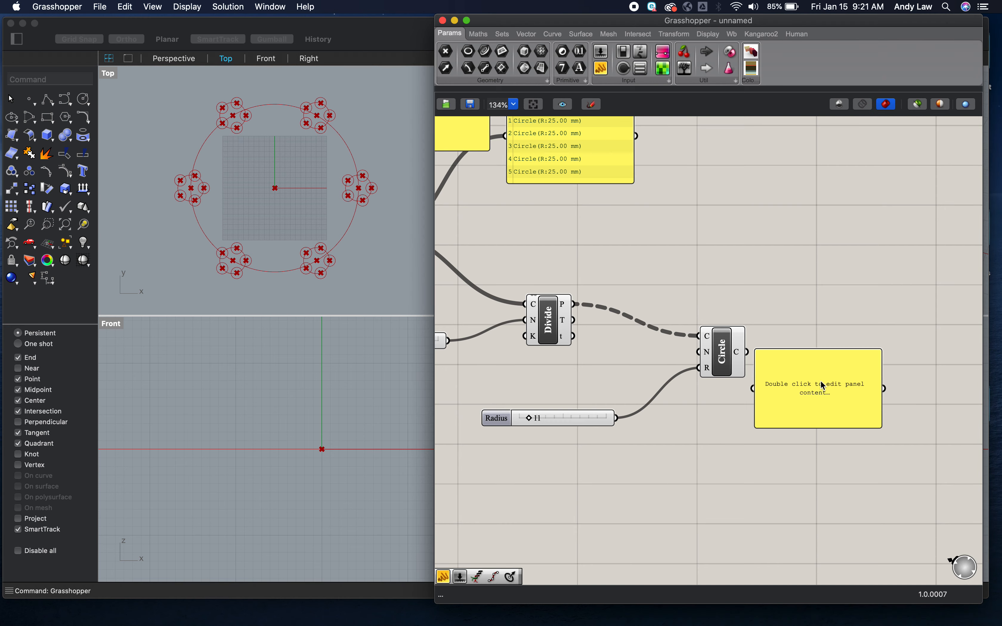
left_click_drag(821, 385, 867, 237)
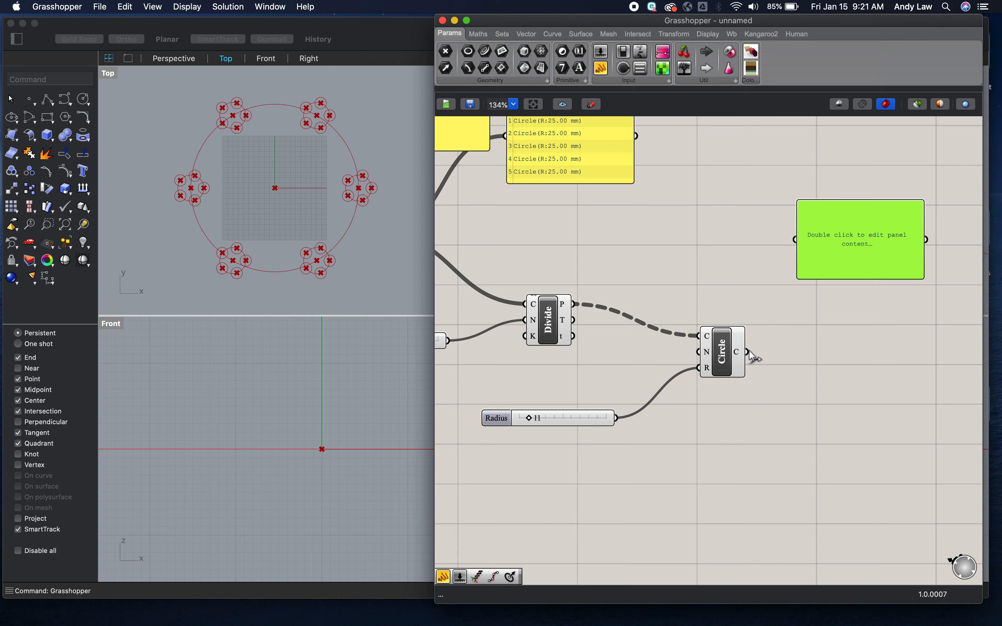
left_click_drag(748, 352, 897, 472)
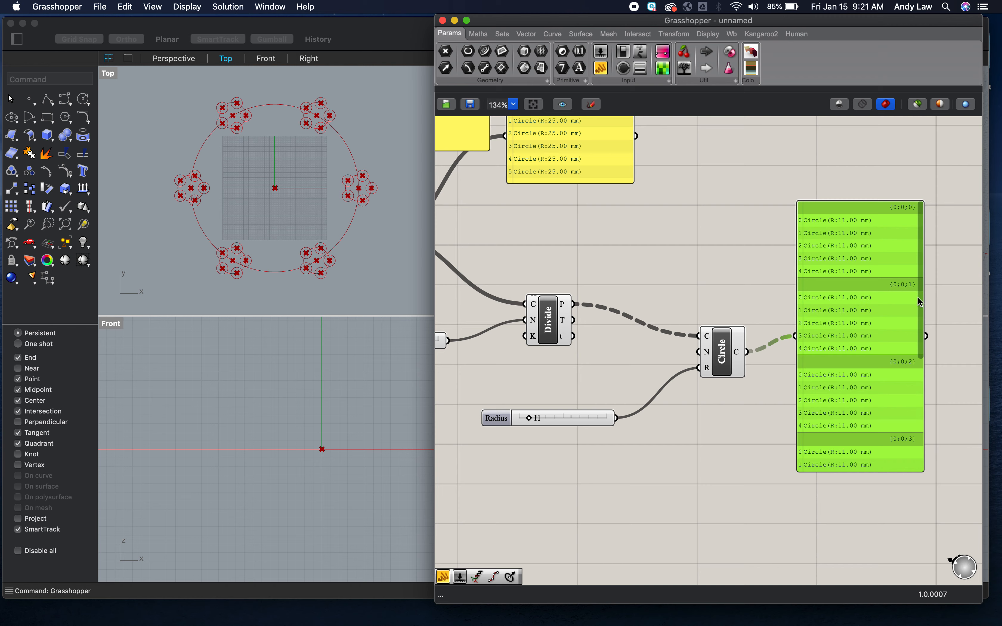
mouse_move(918, 300)
left_mouse_down()
mouse_move(919, 426)
mouse_move(921, 286)
left_mouse_up()
left_click_drag(859, 209, 895, 137)
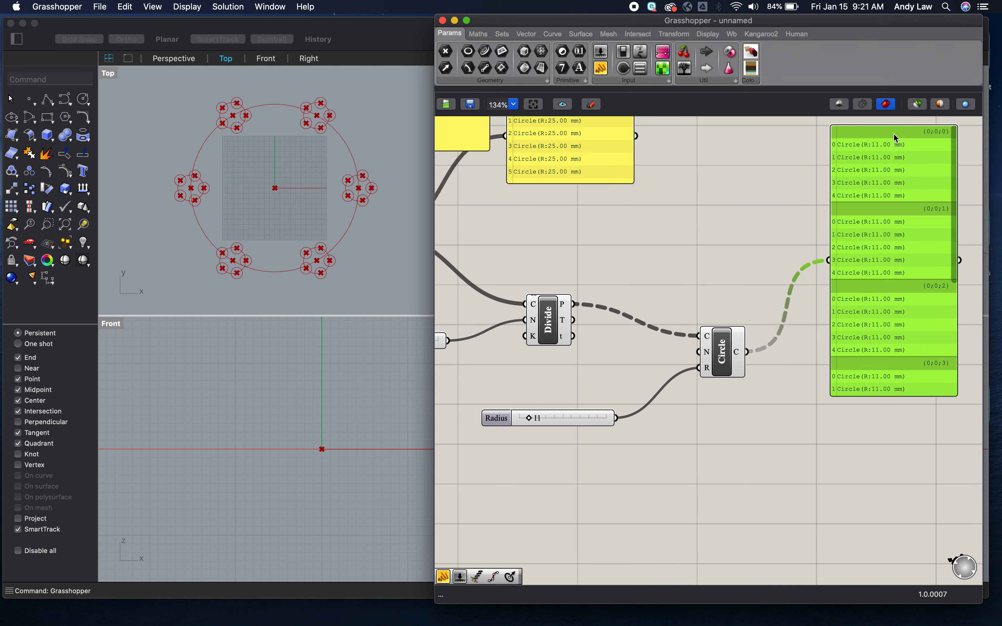
Add a Boundary Surfaces component below the panel and connect the third circle component's output (C) to its edges input (E).
right_click_drag(801, 391, 742, 362)
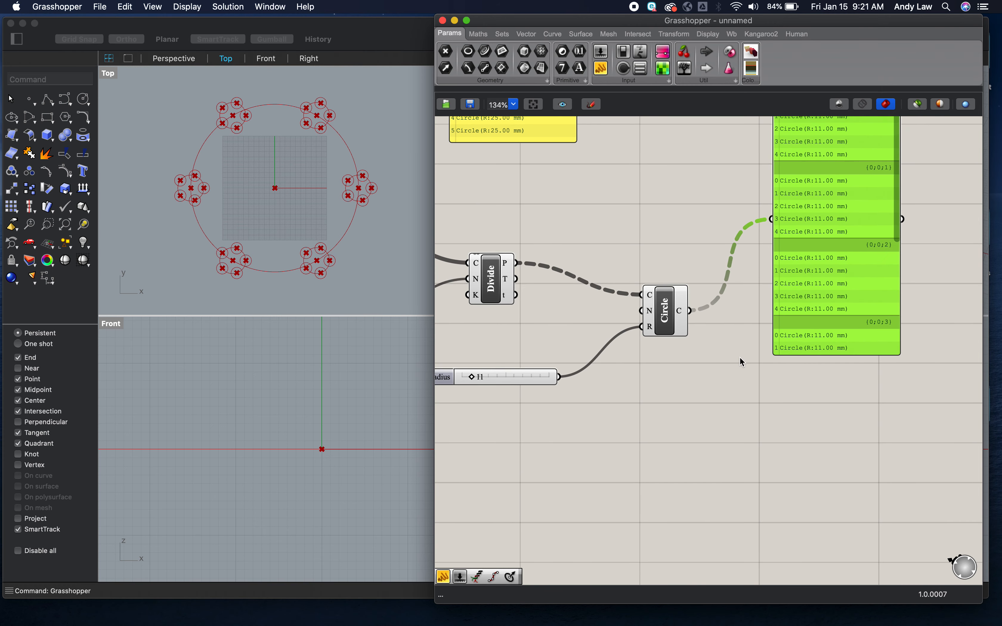
double_click(815, 445)
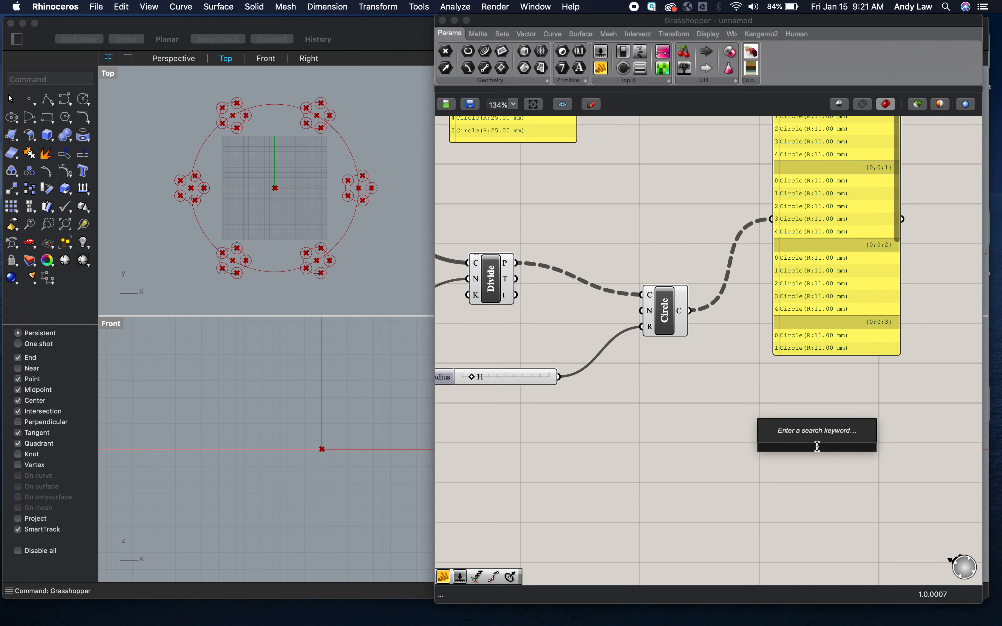
type("bou")
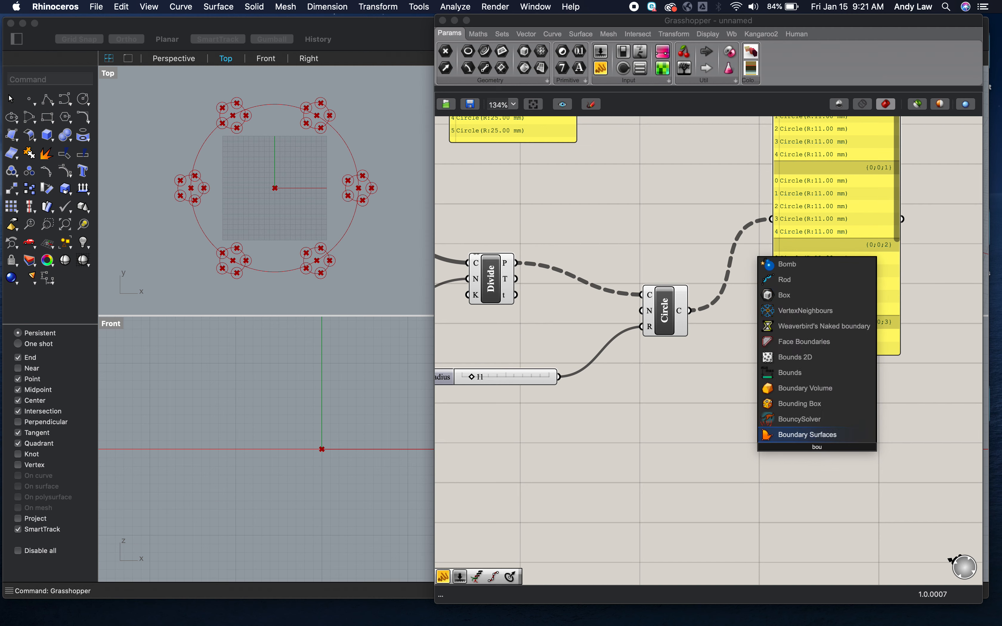
left_click(816, 438)
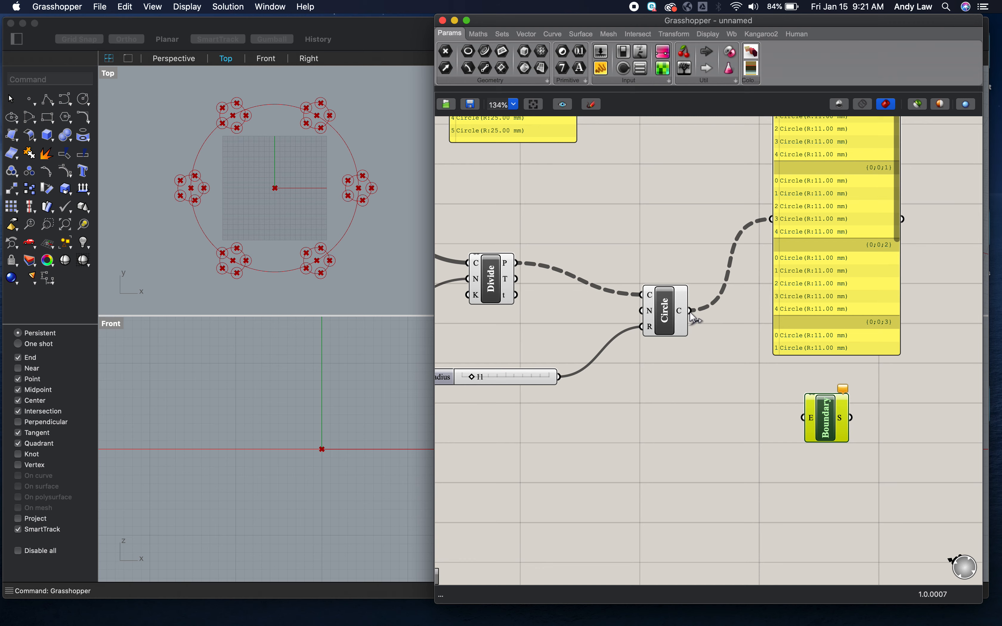
left_click_drag(691, 311, 803, 417)
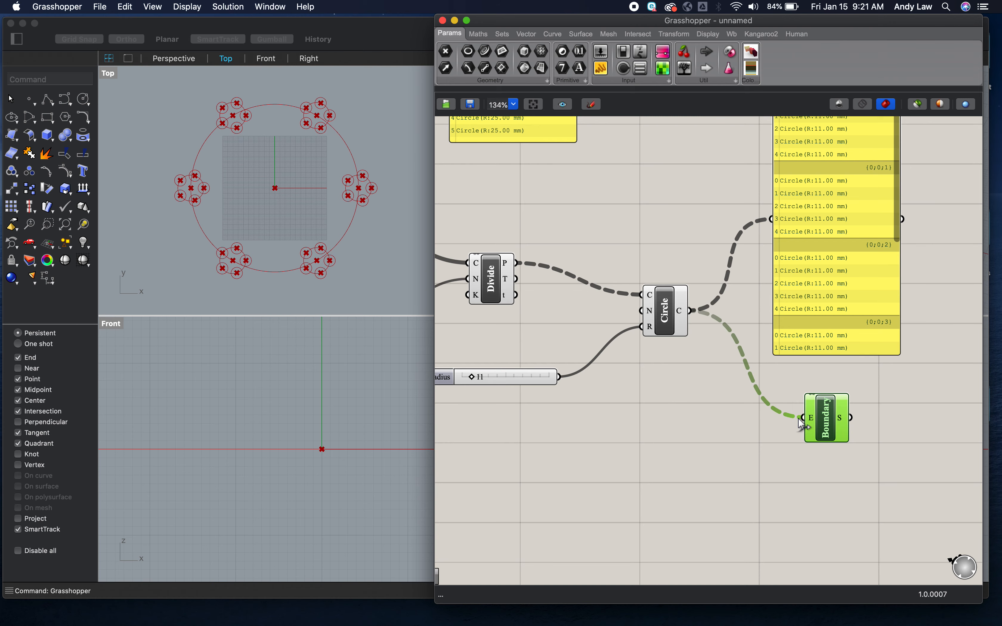
left_click(758, 452)
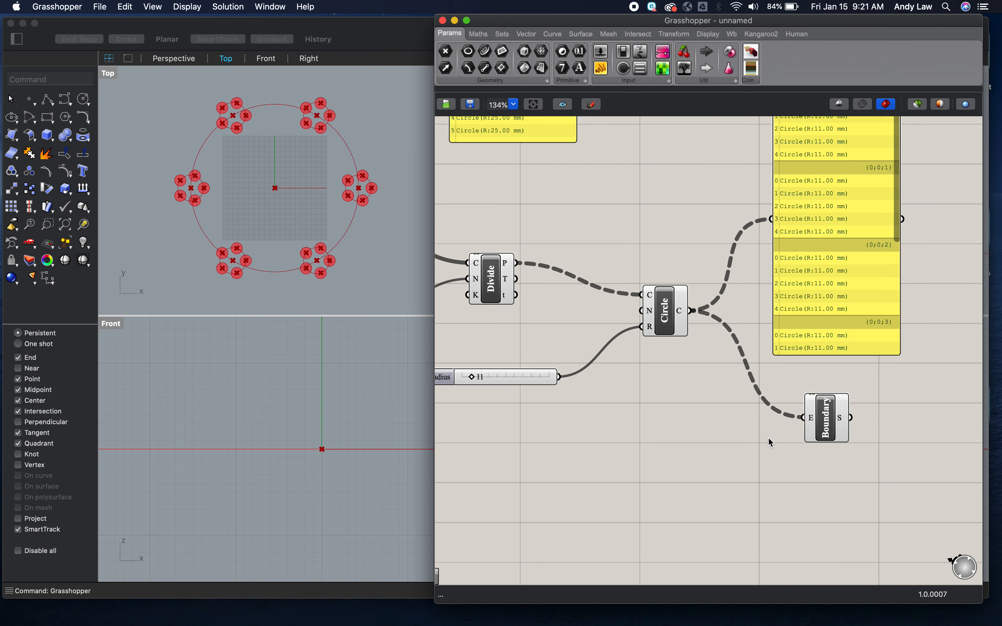
Add a Custom Preview component beside Boundary Surfaces and connect the surfaces output (S) to its geometry input (G).
right_click_drag(744, 440, 679, 379)
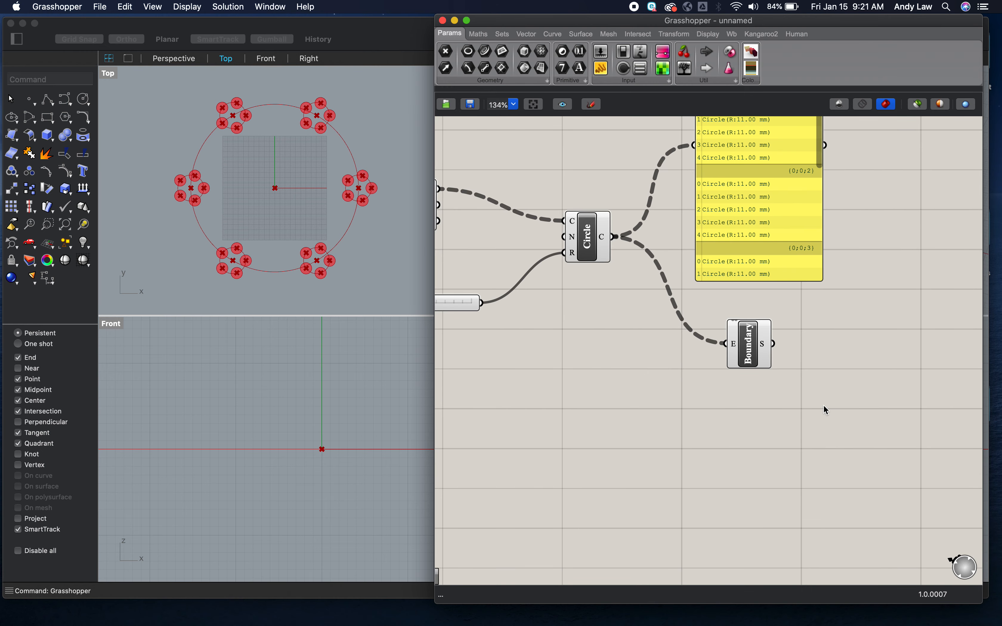
double_click(858, 407)
type("previe")
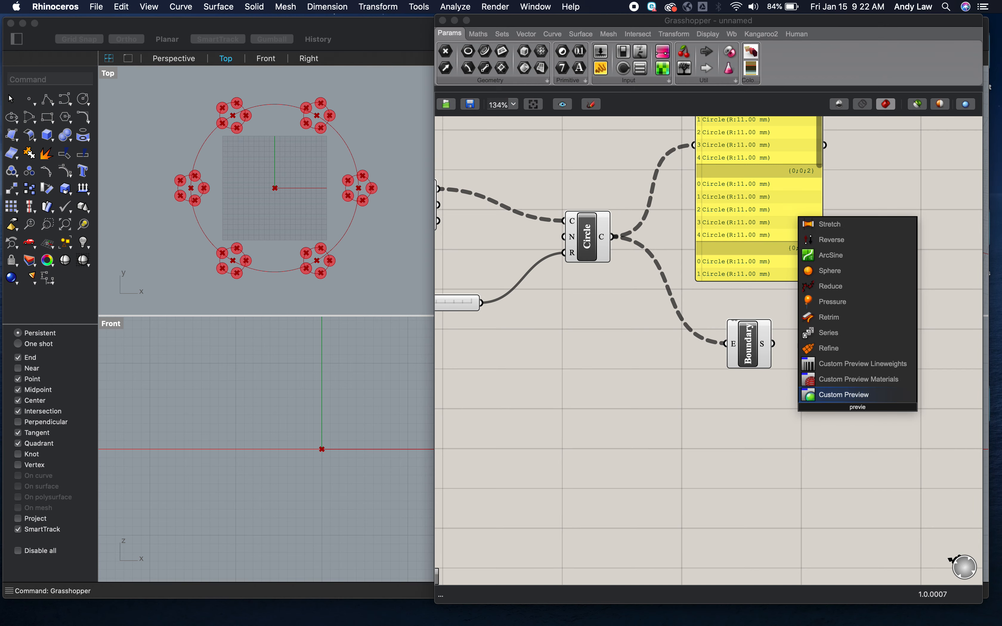
key("Return")
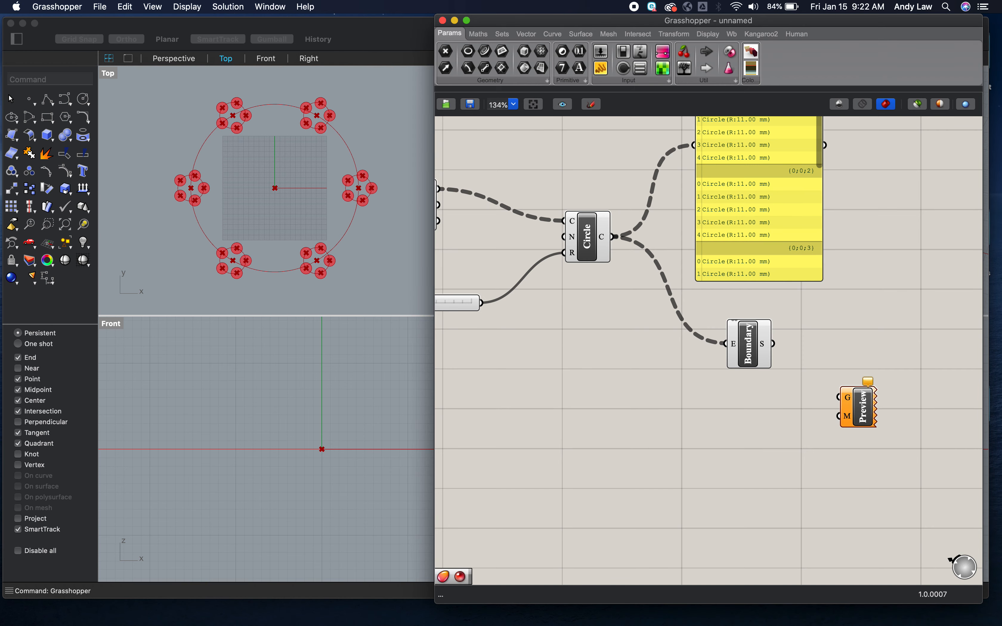
left_click_drag(773, 344, 878, 378)
left_click(822, 411)
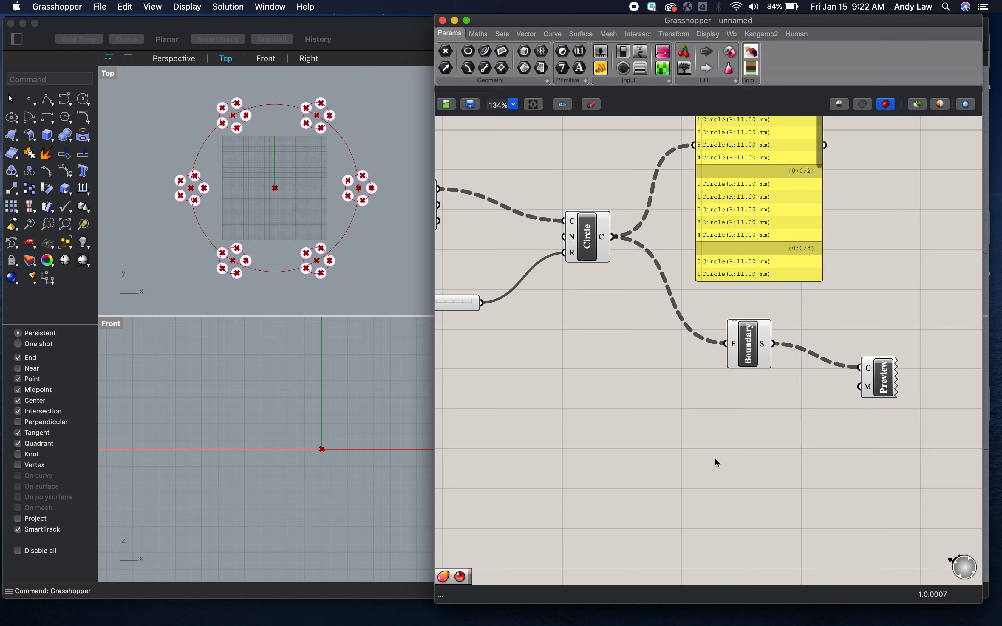
Add a Colour RGB component below Boundary Surfaces and connect its colour output (C) to the Custom Preview material input (M).
double_click(706, 489)
type("rgb")
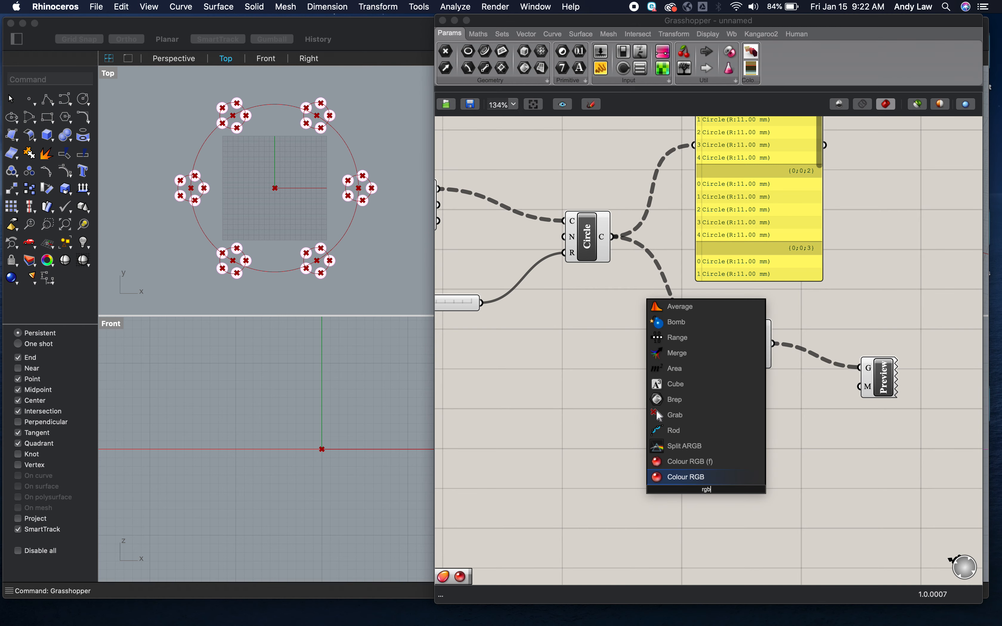
left_click(707, 478)
left_click_drag(707, 481, 854, 392)
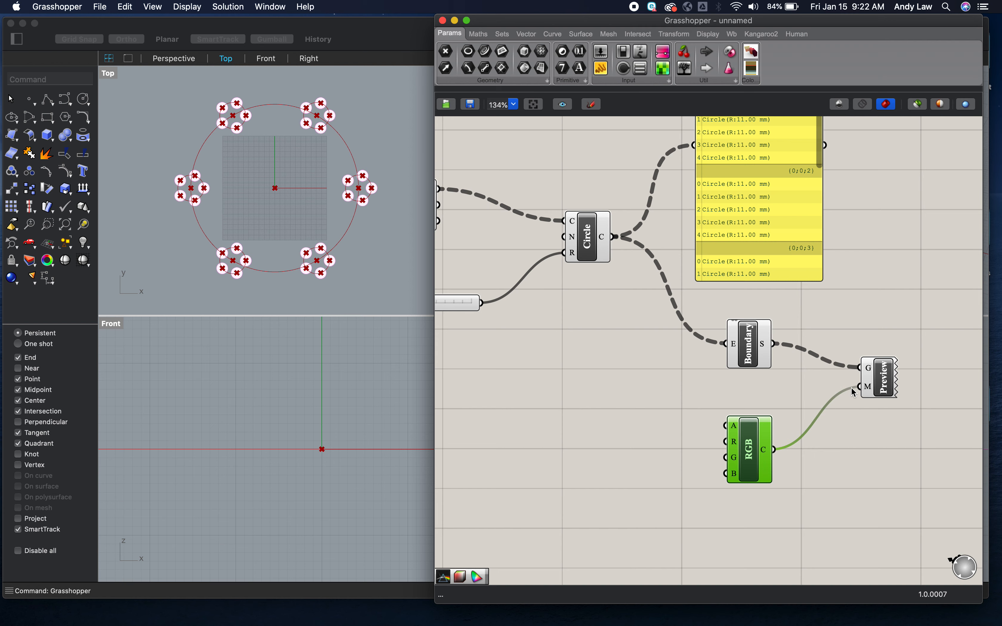
left_click(679, 446)
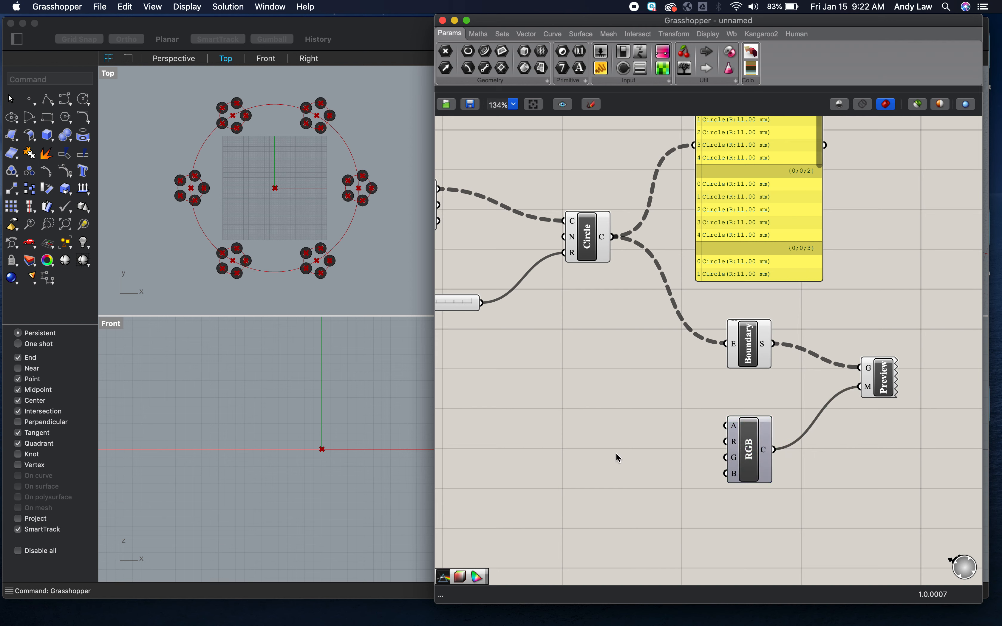
Add a number slider set to 255 and connect it to the green input (G) of the Colour RGB component.
double_click(591, 462)
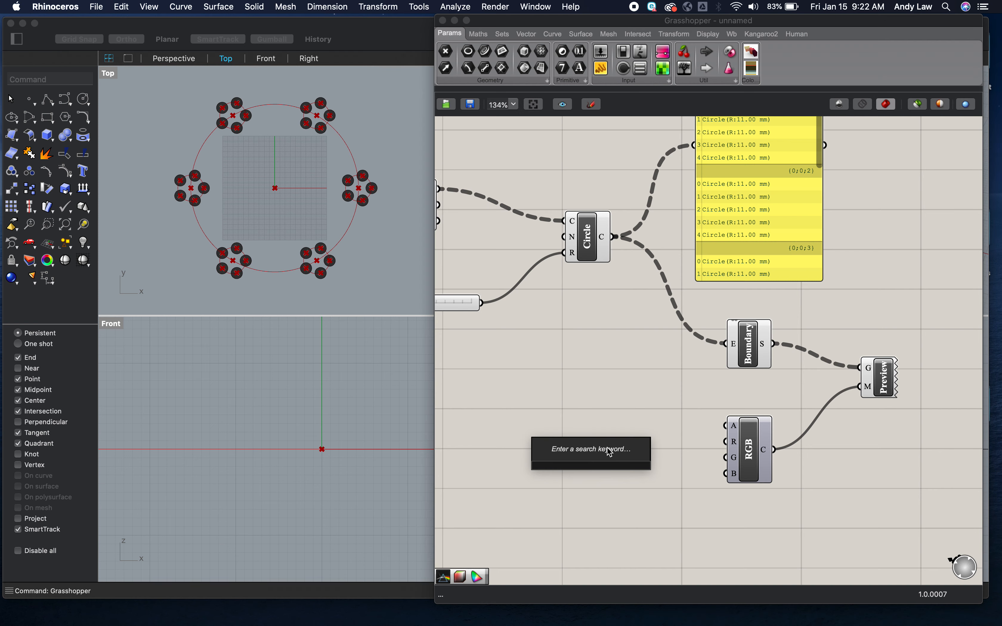
type("255")
key("Return")
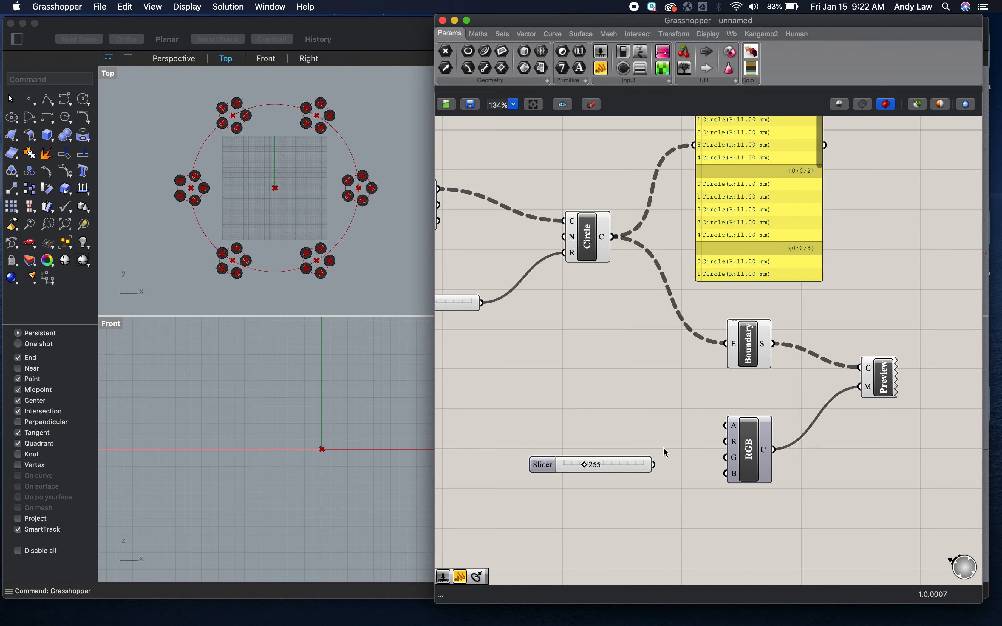
left_click_drag(654, 464, 722, 459)
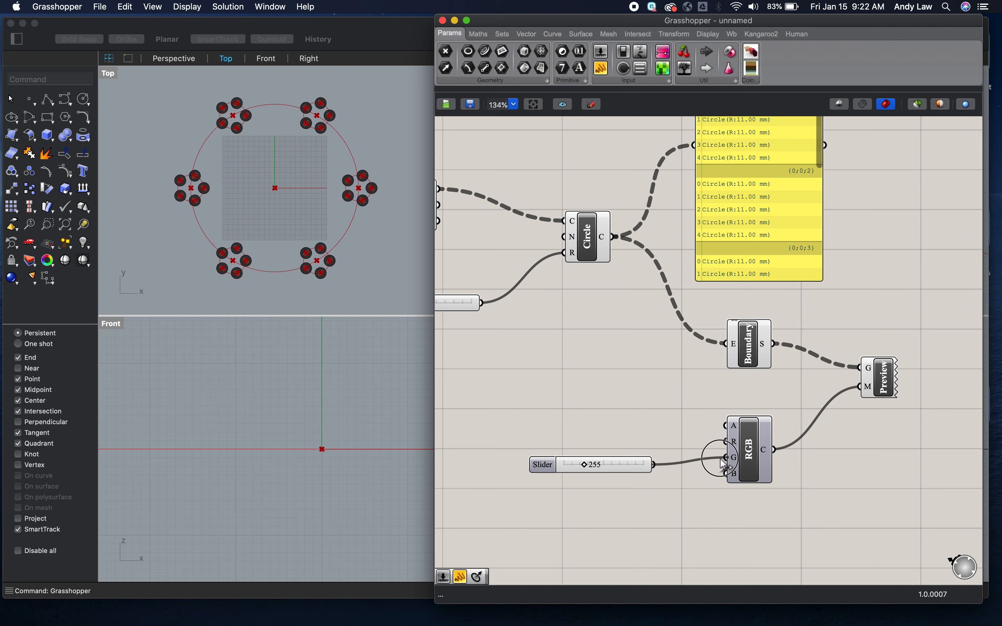
left_click(589, 466)
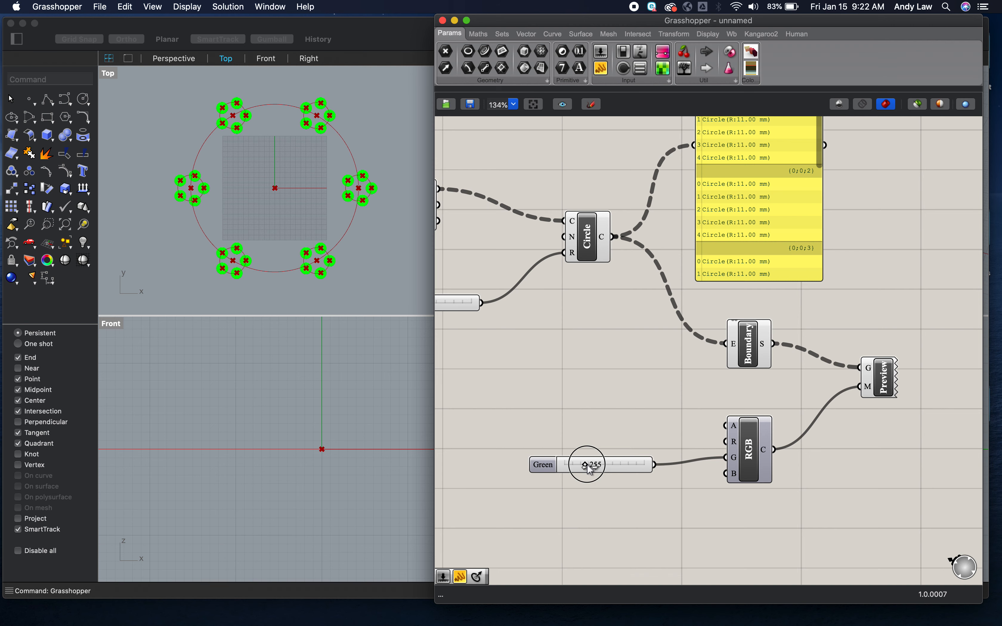
Connect the green slider to the blue input (B) as well, set it to 151, and move it slightly closer to Colour RGB.
mouse_move(588, 468)
left_mouse_down()
mouse_move(600, 467)
mouse_move(583, 469)
left_mouse_up()
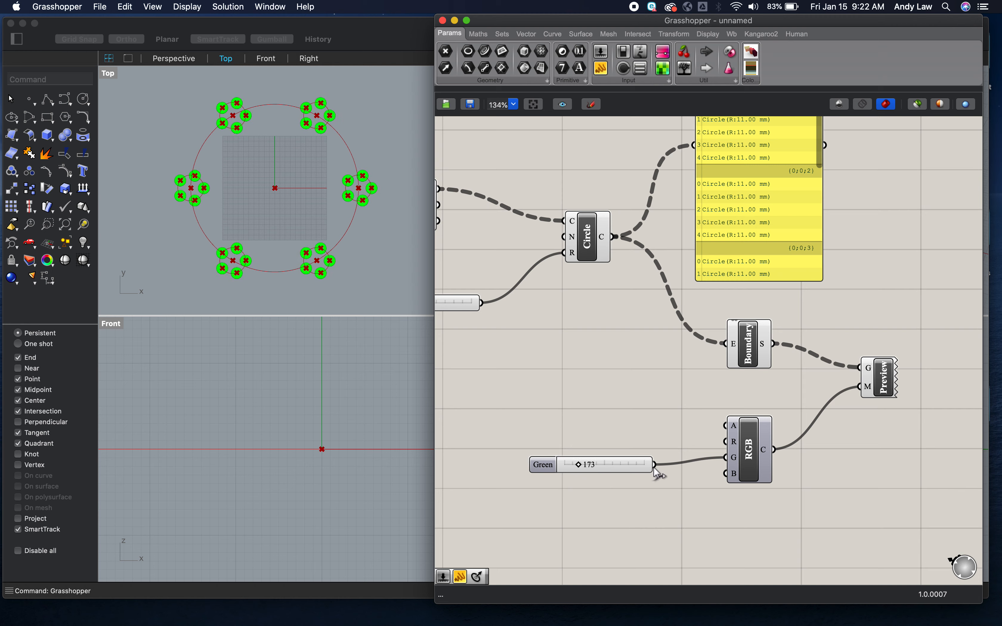
left_click_drag(654, 468, 726, 473)
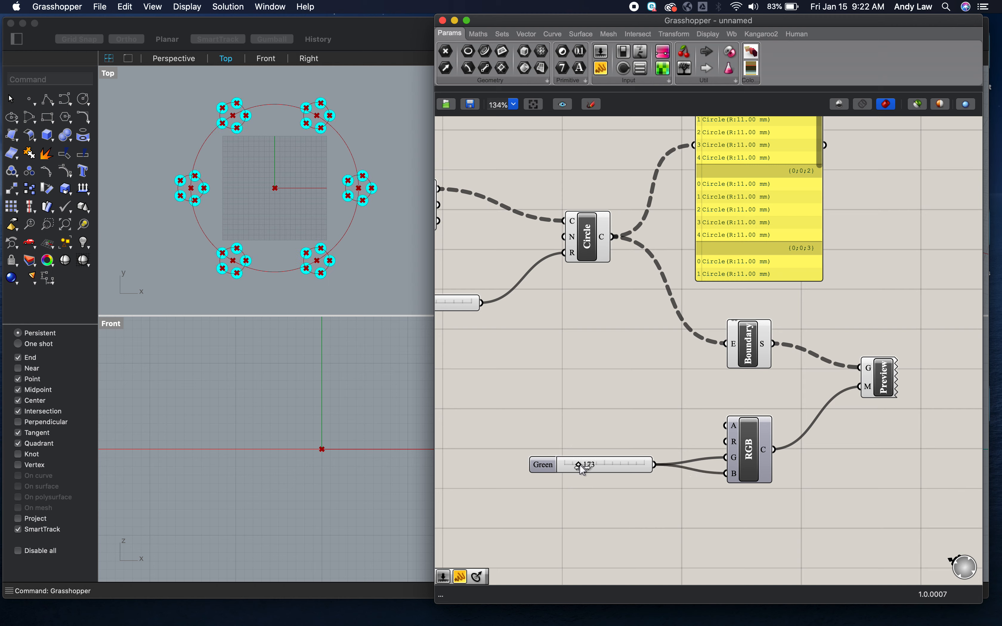
left_click_drag(580, 468, 561, 443)
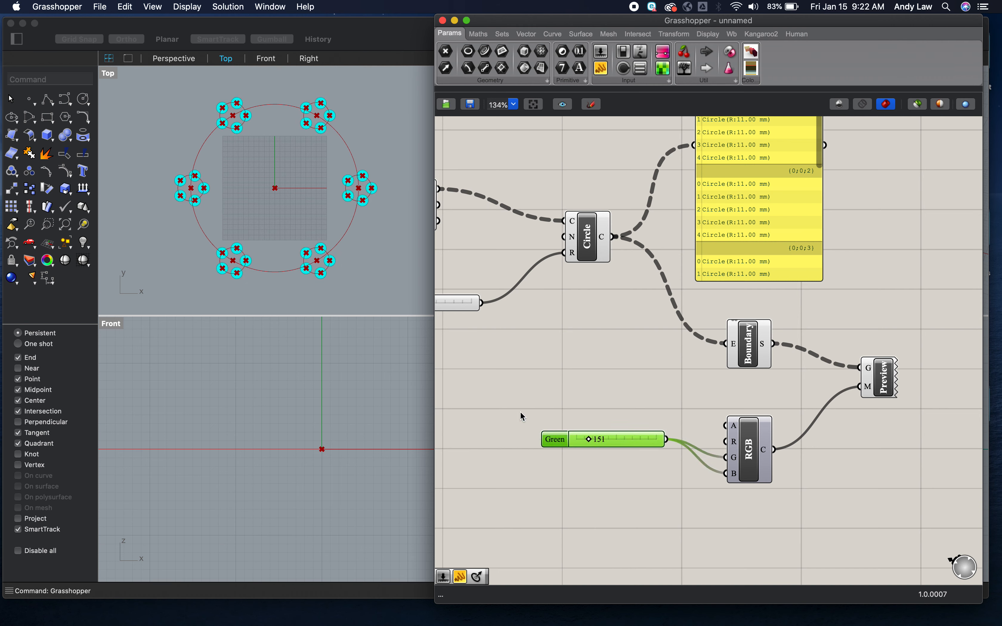
Add a panel above the green slider containing 0, 25 and 255 on separate lines, and turn off its Multiline Data option.
right_click_drag(534, 405, 601, 403)
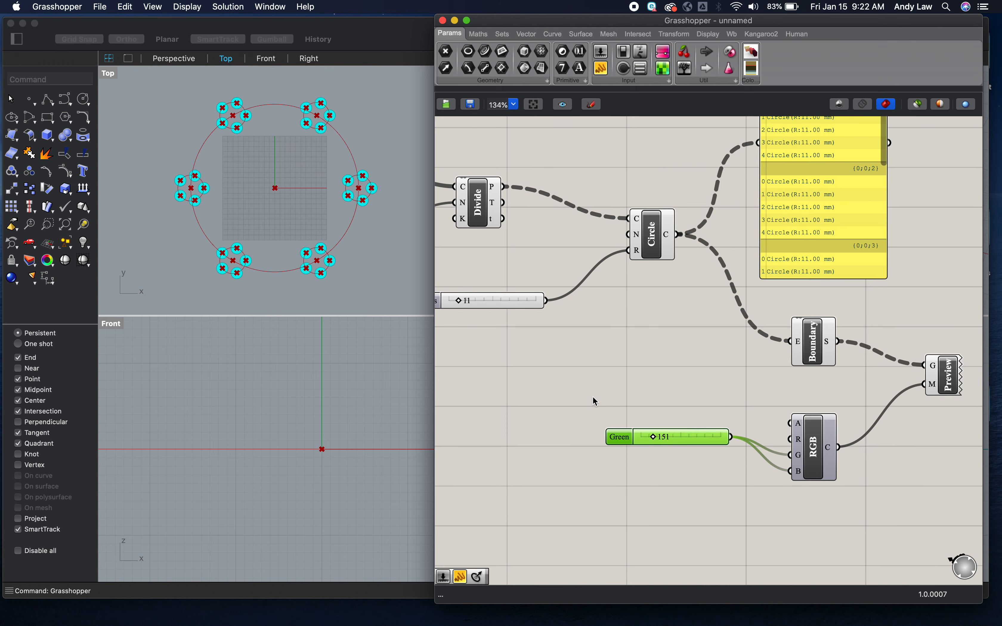
double_click(603, 389)
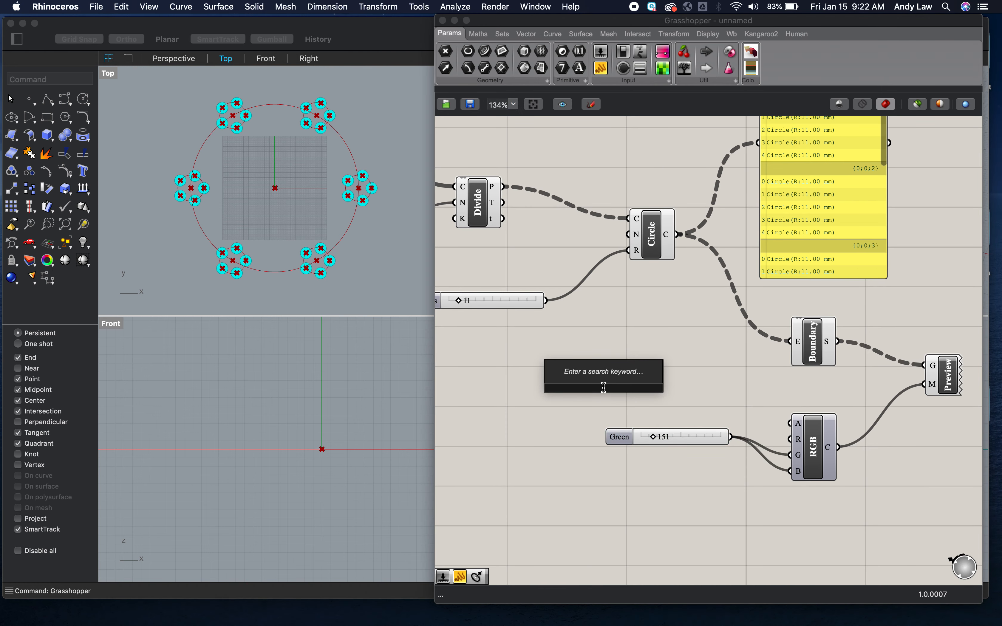
type("panel")
key("Return")
double_click(609, 389)
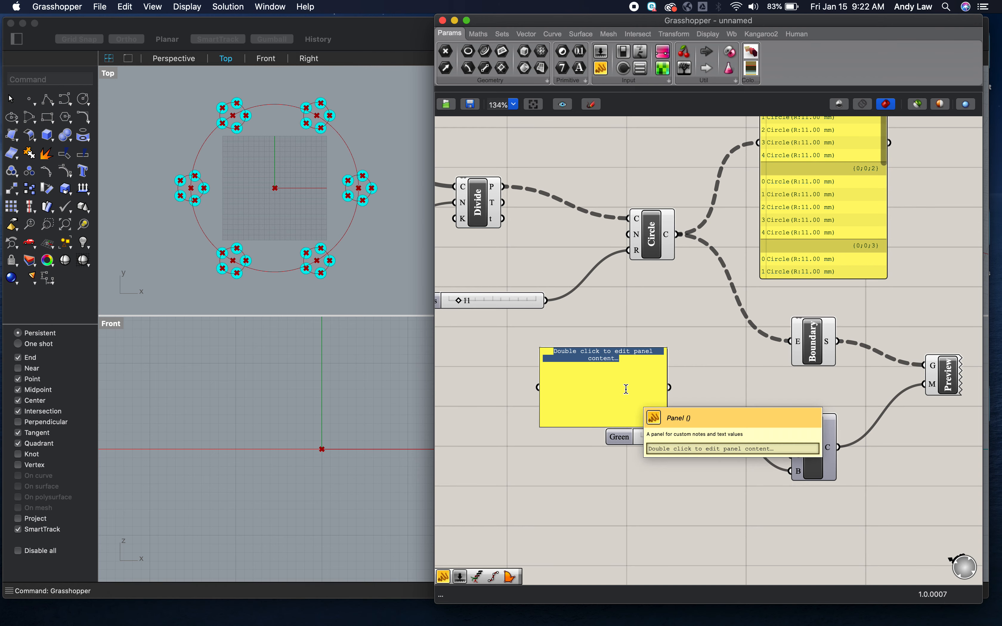
type("0 ")
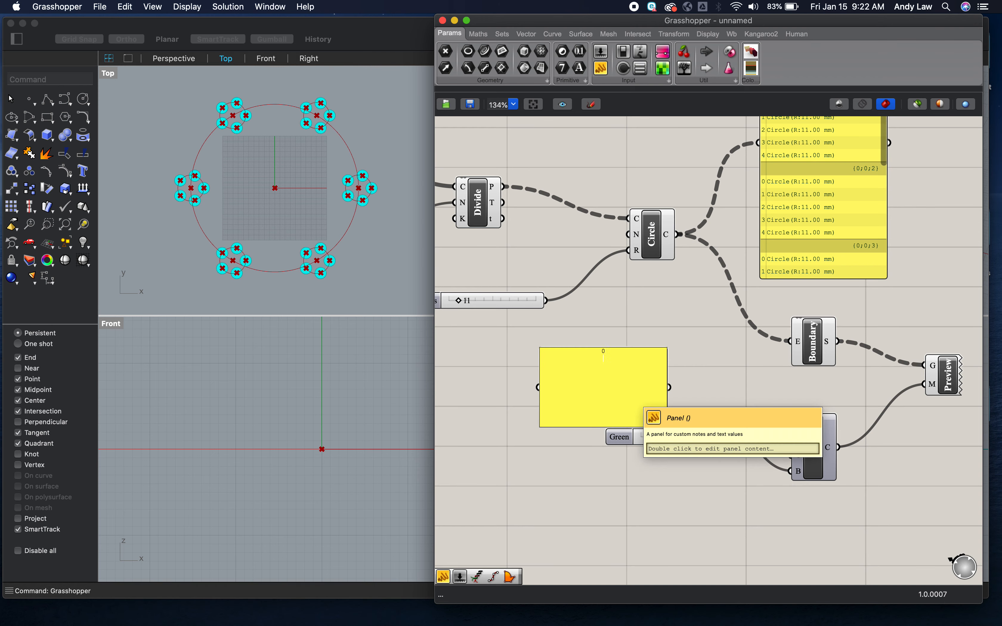
type("25 ")
type("255")
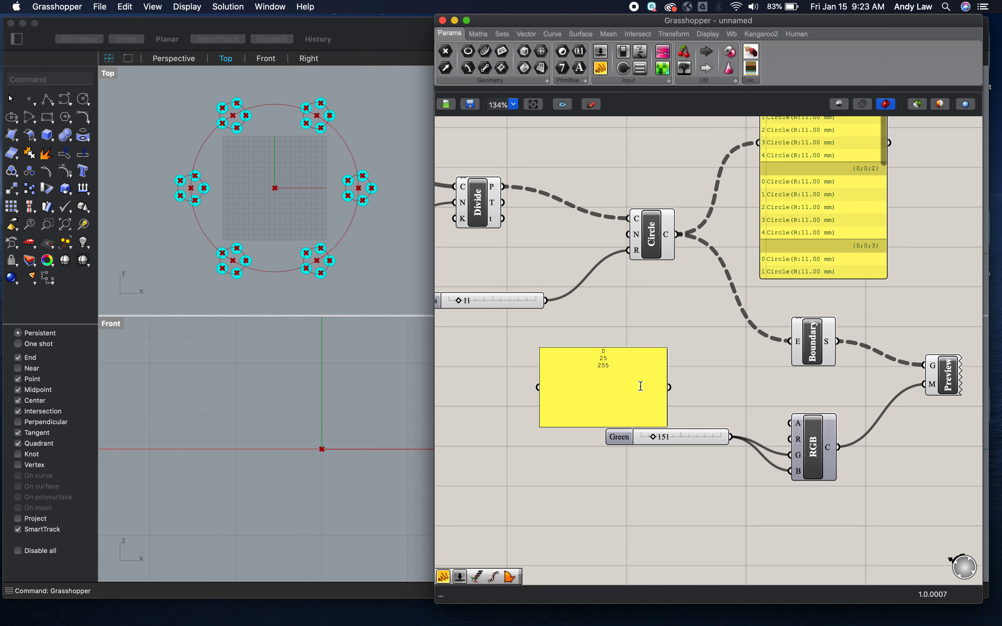
left_click(698, 376)
right_click(629, 385)
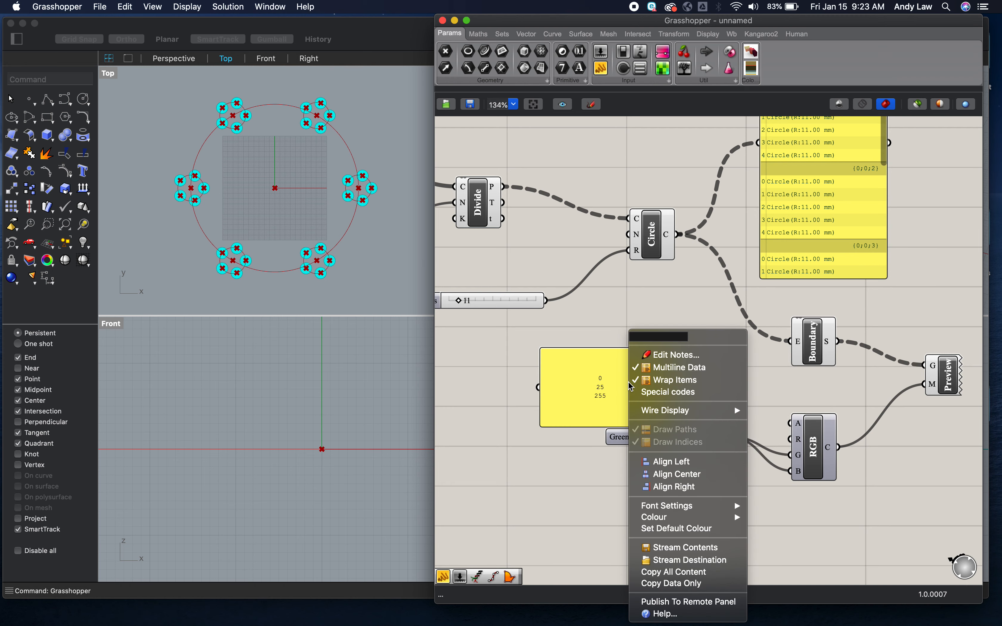
left_click(706, 372)
Connect the panel to the G and B inputs of Colour RGB in place of the slider, and move the disconnected slider below the panel.
left_click_drag(669, 388, 789, 455)
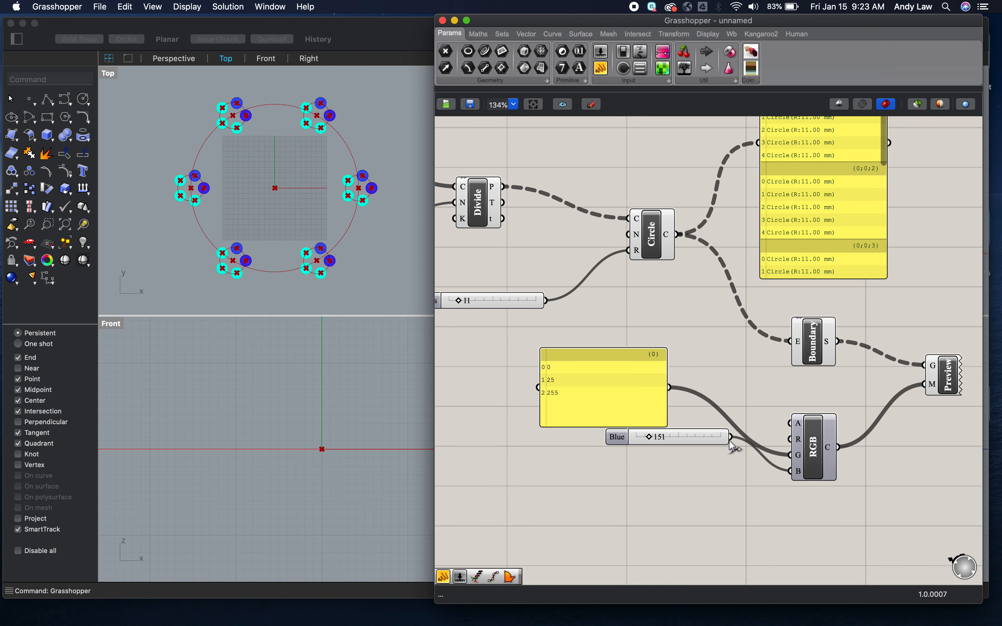
left_click_drag(669, 388, 790, 471)
left_click_drag(694, 440, 642, 463)
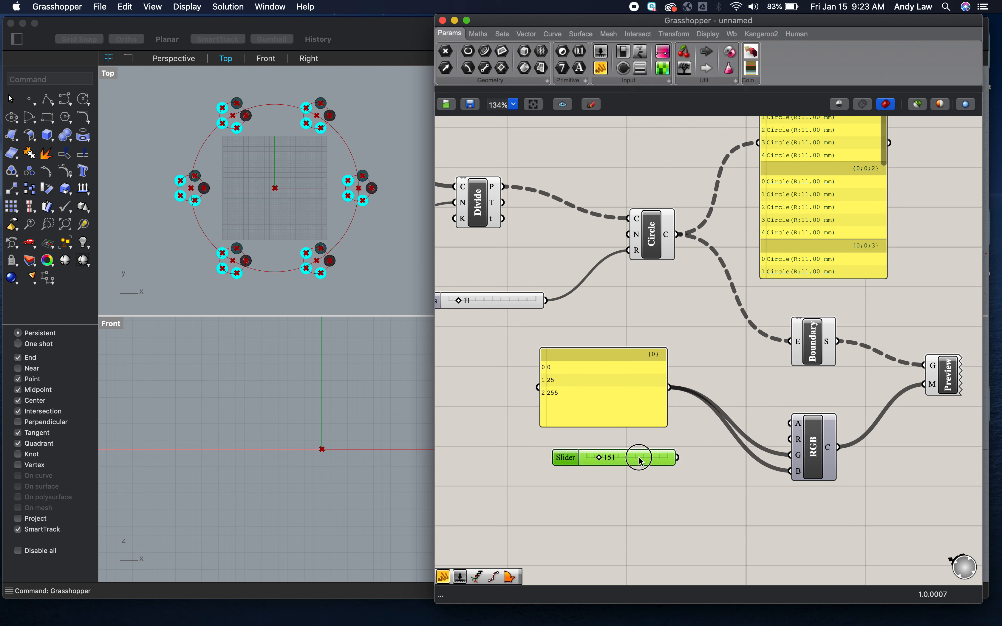
left_click(720, 470)
Shift the colour value panel slightly and edit its list to contain only 0 and 255.
left_click_drag(608, 360, 602, 366)
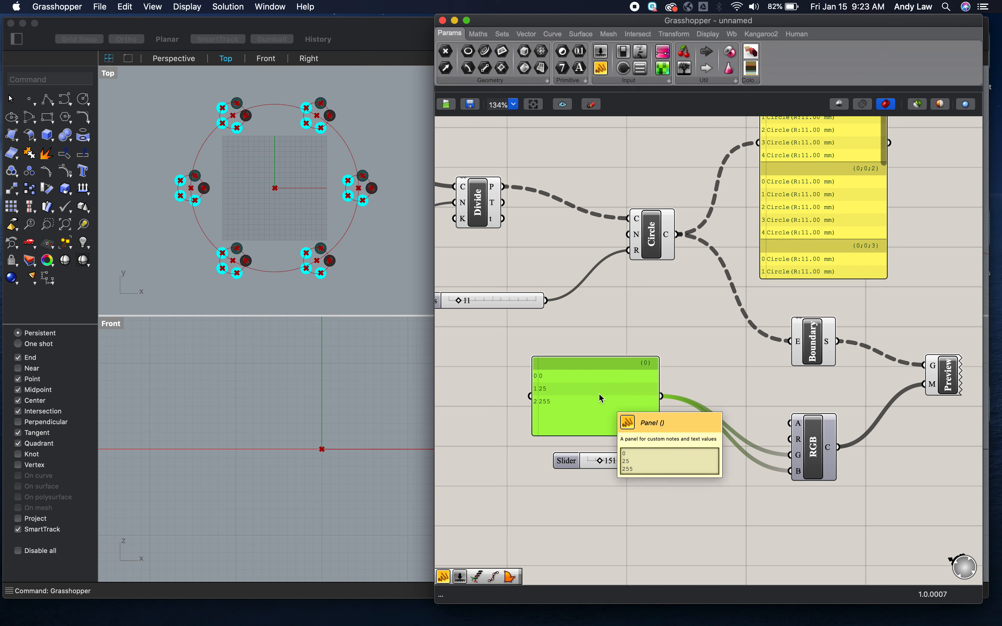
double_click(588, 389)
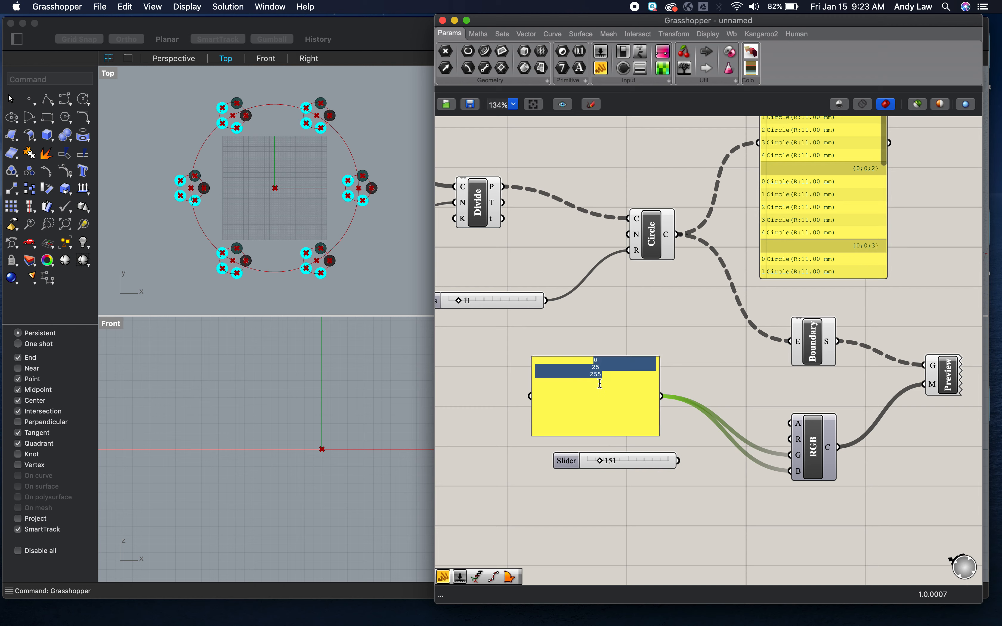
left_click(602, 370)
key("BackSpace")
key("BackSpace")
key("BackSpace")
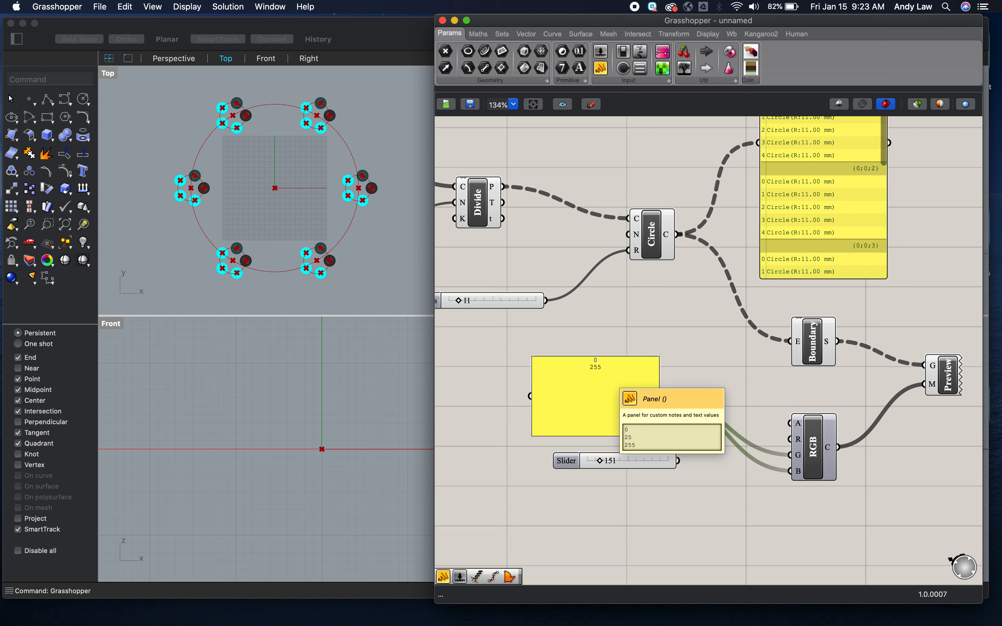
left_click(684, 371)
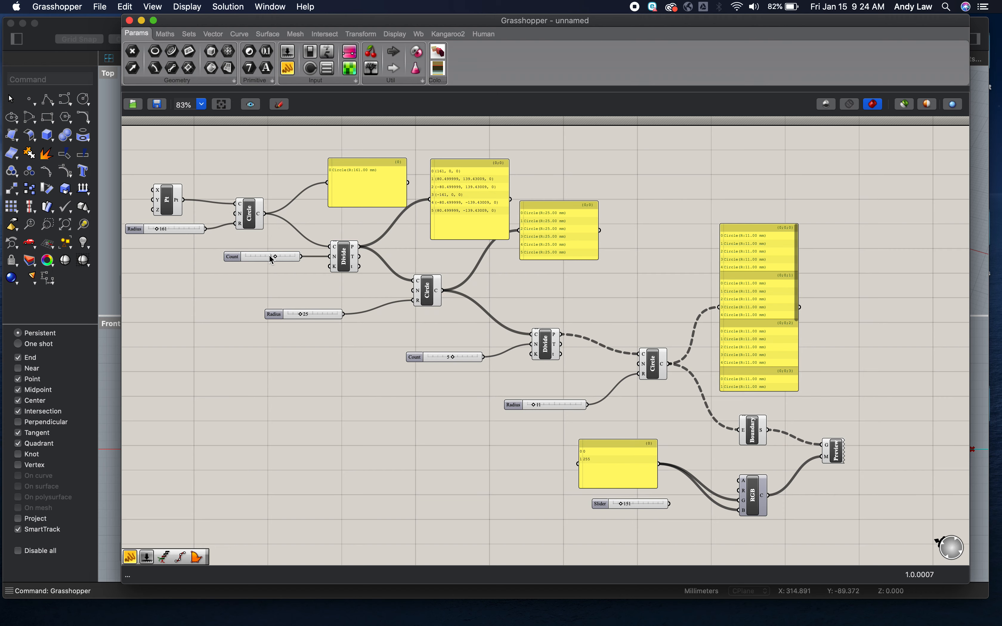
Rearrange the end of the definition by moving the last circle list panel, Boundary Surfaces and Custom Preview up and slightly to the right.
mouse_move(354, 250)
mouse_move(429, 290)
mouse_move(551, 351)
mouse_move(654, 363)
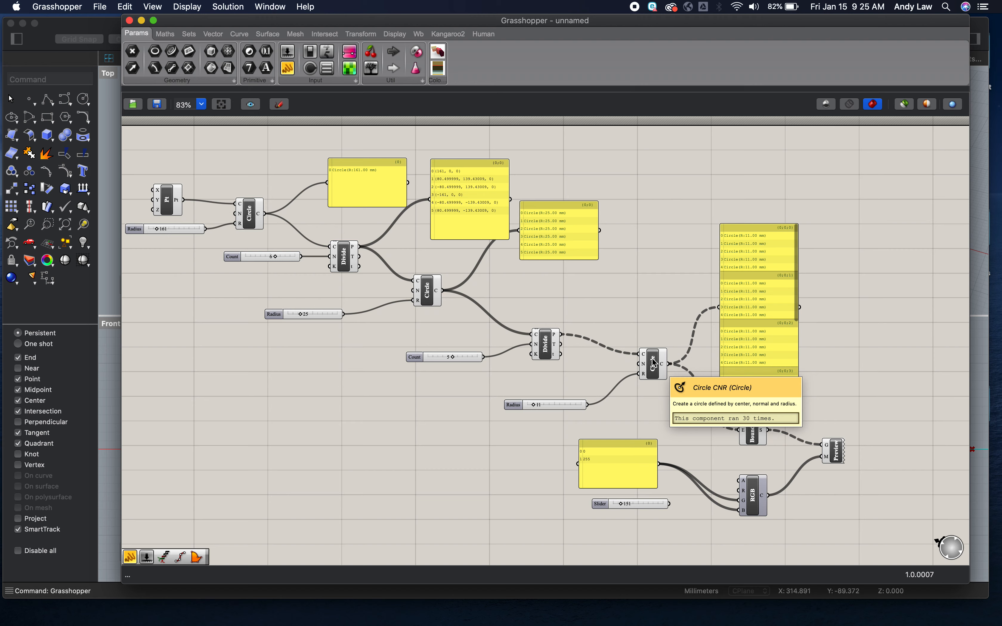
left_click_drag(766, 231, 787, 198)
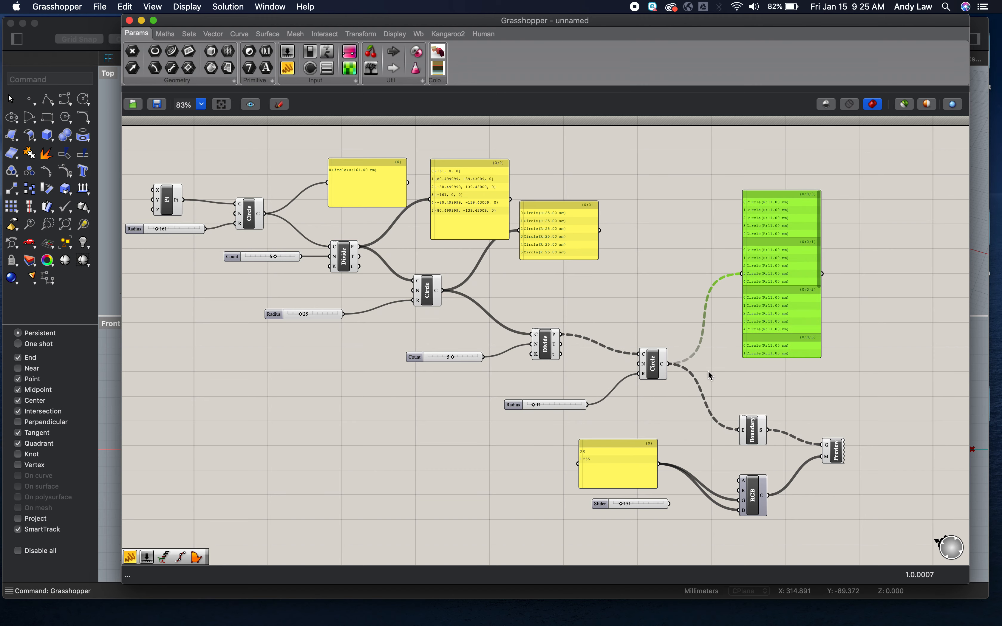
left_click_drag(760, 422, 773, 387)
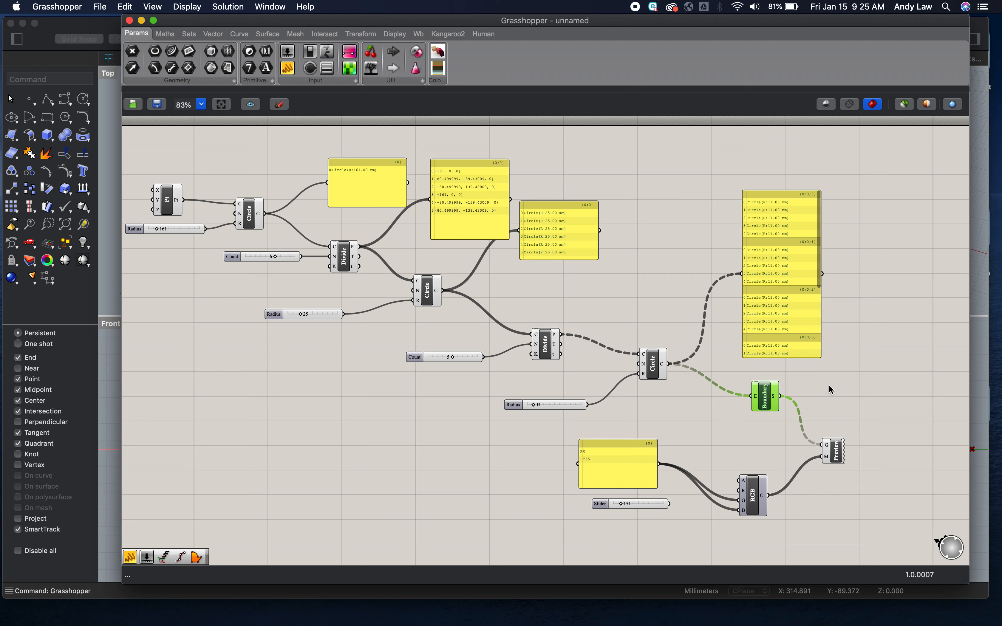
left_click_drag(834, 450, 851, 412)
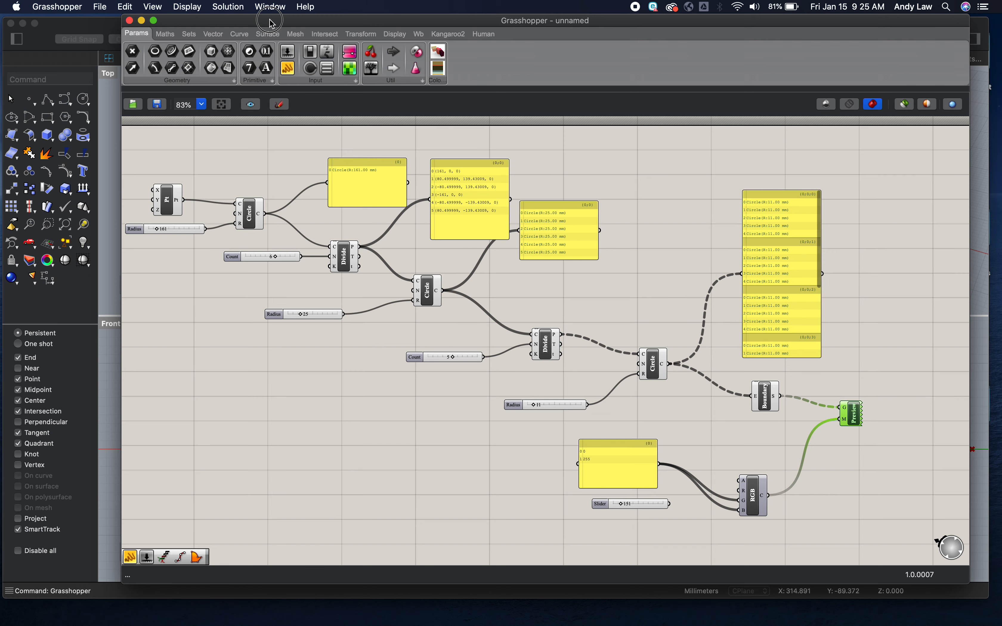
Move the Grasshopper window aside to uncover the Rhino Top viewport, and deselect the Custom Preview component.
left_click_drag(269, 21, 355, 40)
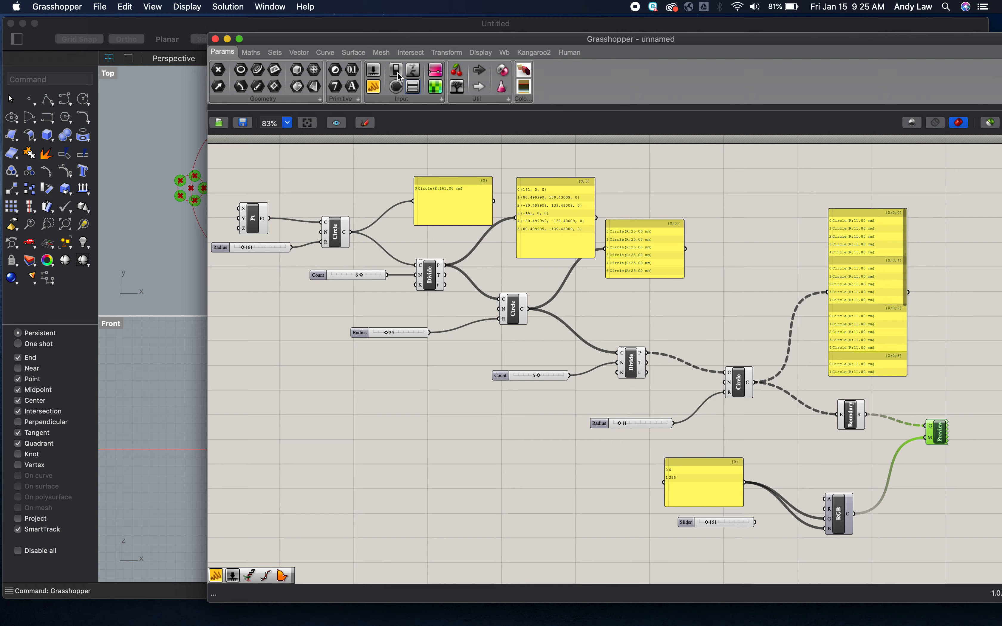
left_click(392, 43)
left_click_drag(393, 44, 577, 37)
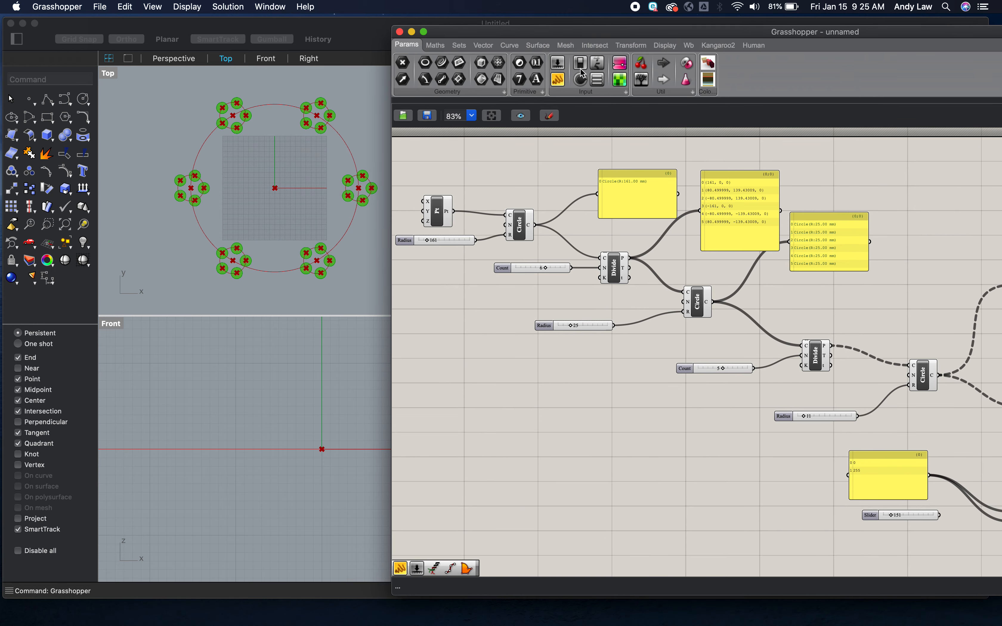
left_click(617, 414)
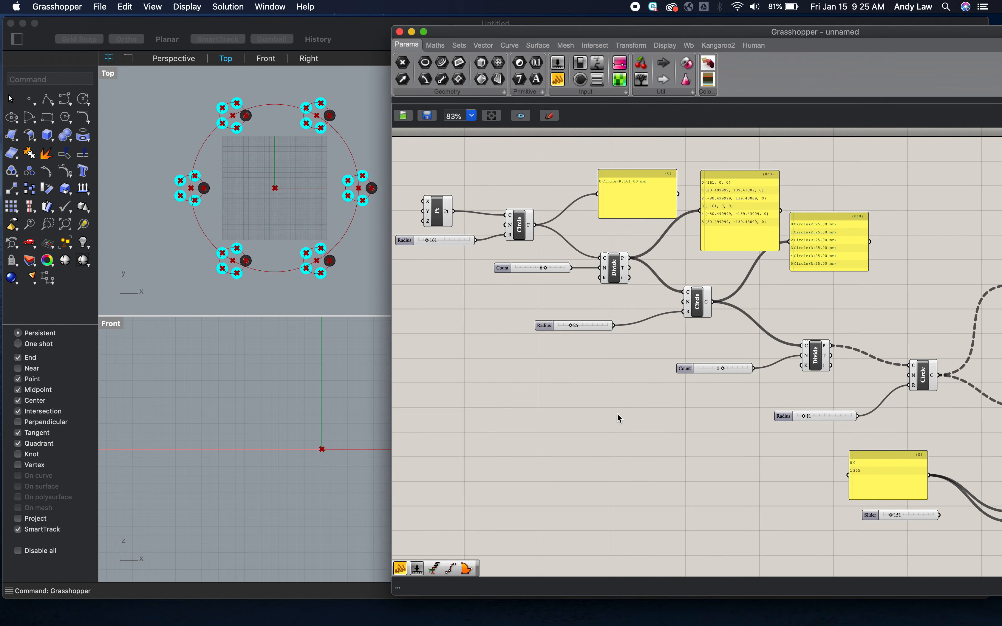